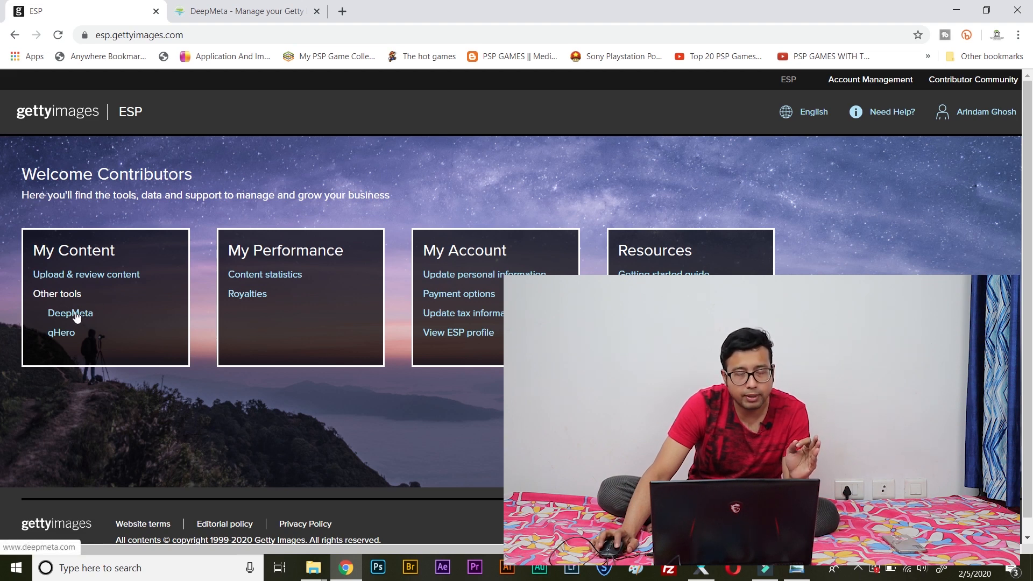
# Look at the DeepMeta website linked from the ESP contributor page, and return to the ESP page.
pyautogui.click(78, 317)
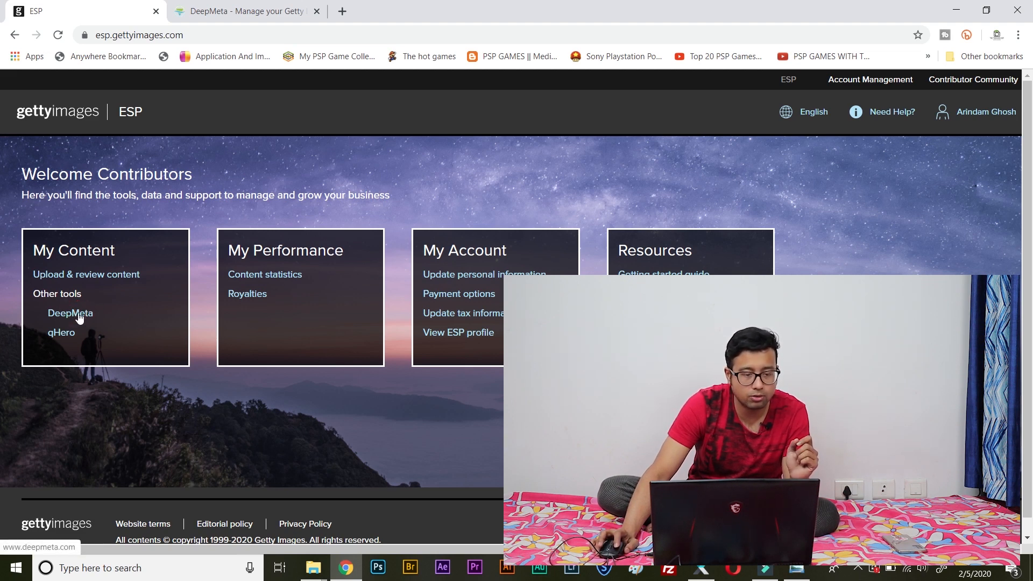
pyautogui.click(214, 11)
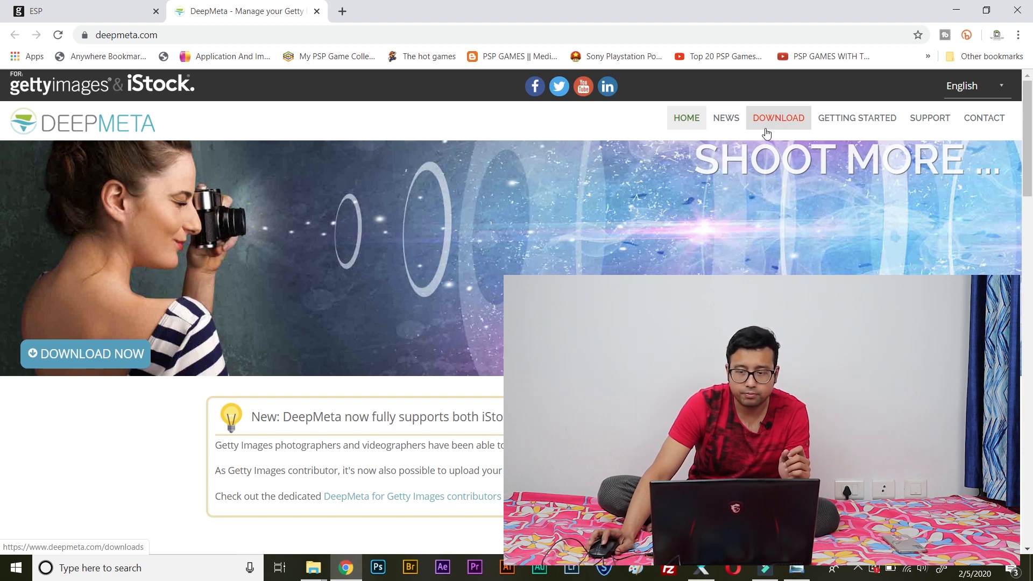
pyautogui.click(106, 7)
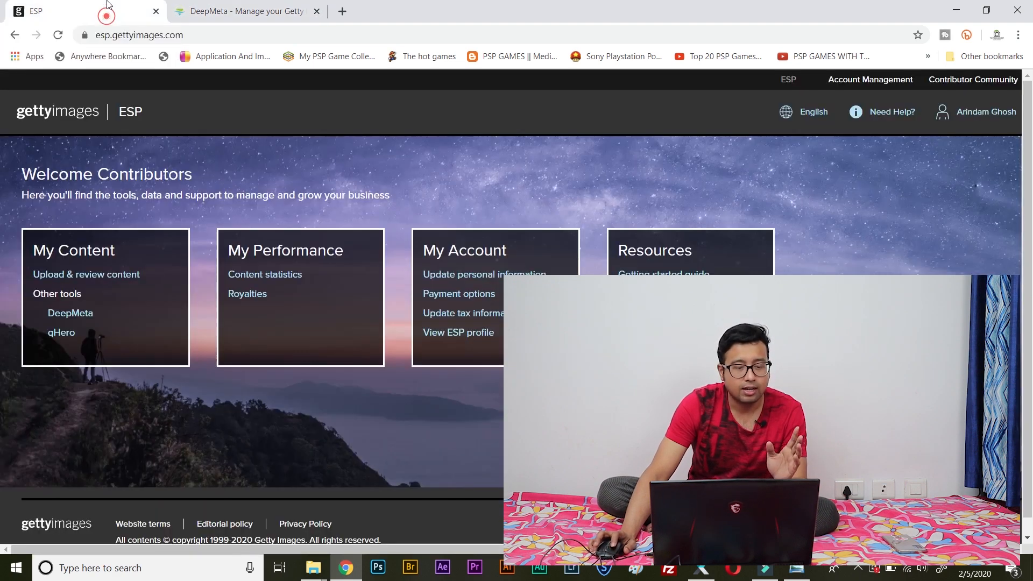
# Find the installed DeepMeta desktop application with a Windows search for "deep" and launch it.
pyautogui.click(100, 569)
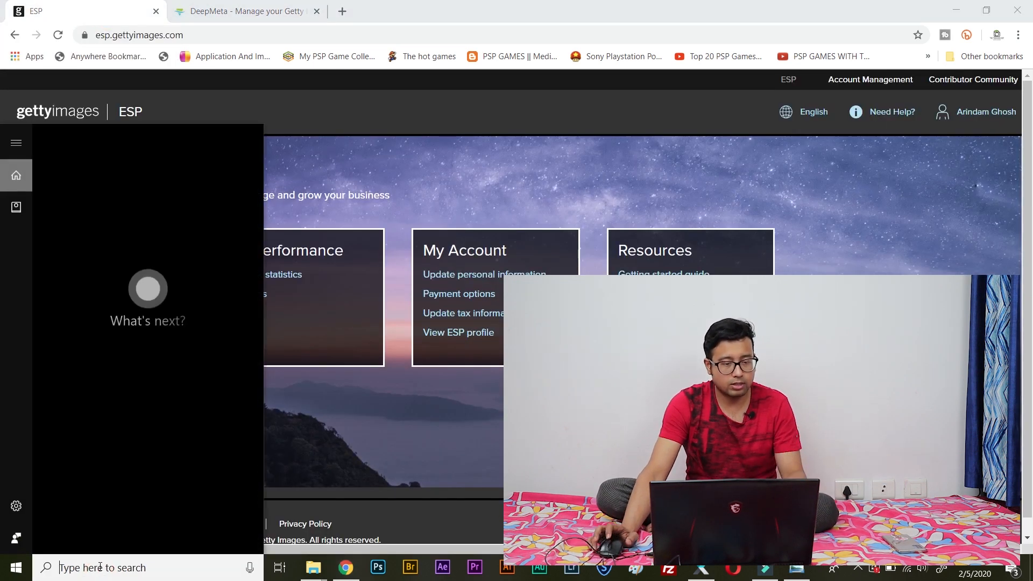
pyautogui.write('deep')
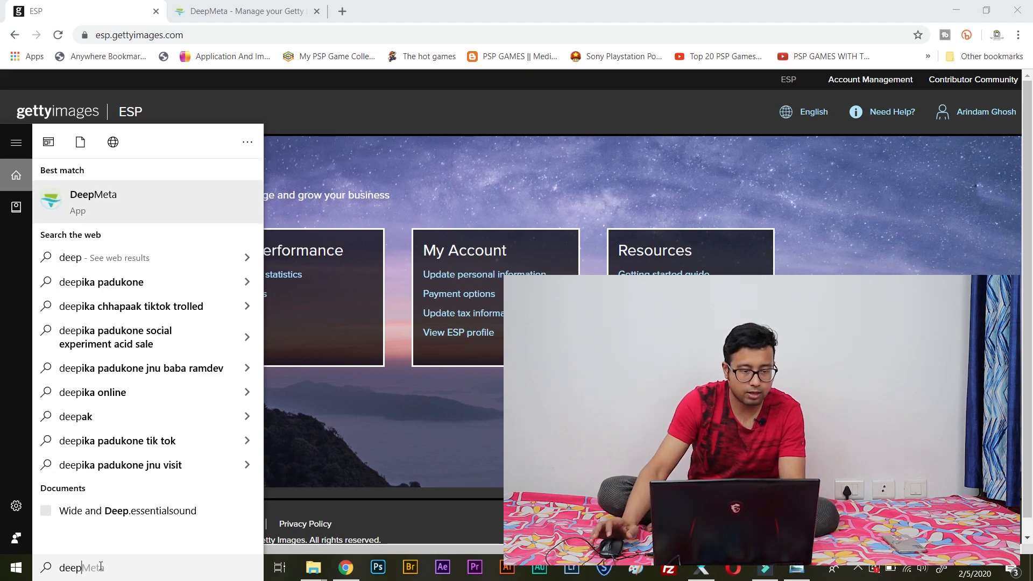
pyautogui.click(72, 208)
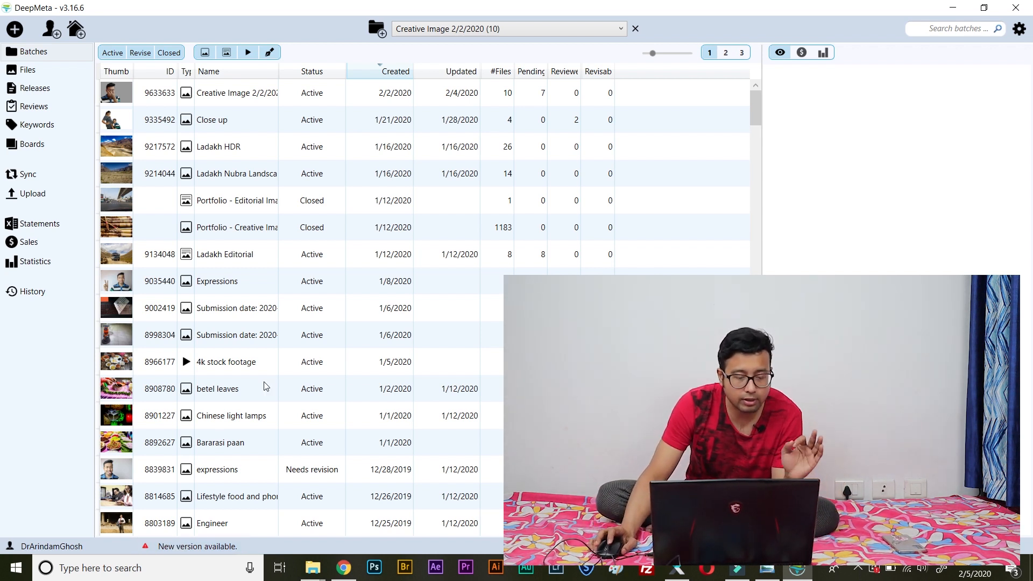
# Switch to the Edited folder in File Explorer and view its photos full size, starting with IMG_0971.JPG.
pyautogui.moveTo(313, 567)
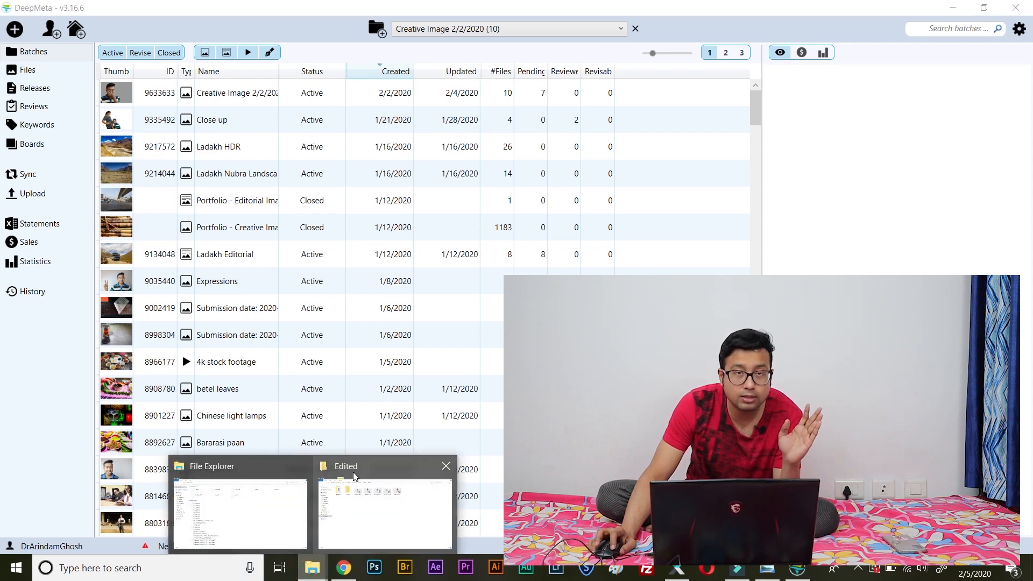
pyautogui.moveTo(355, 477)
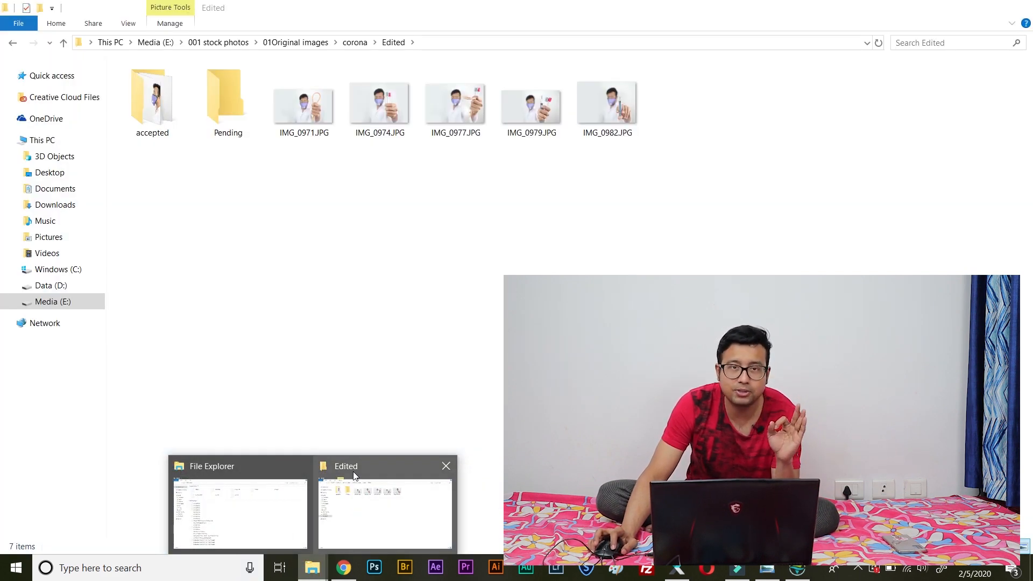
pyautogui.click(355, 476)
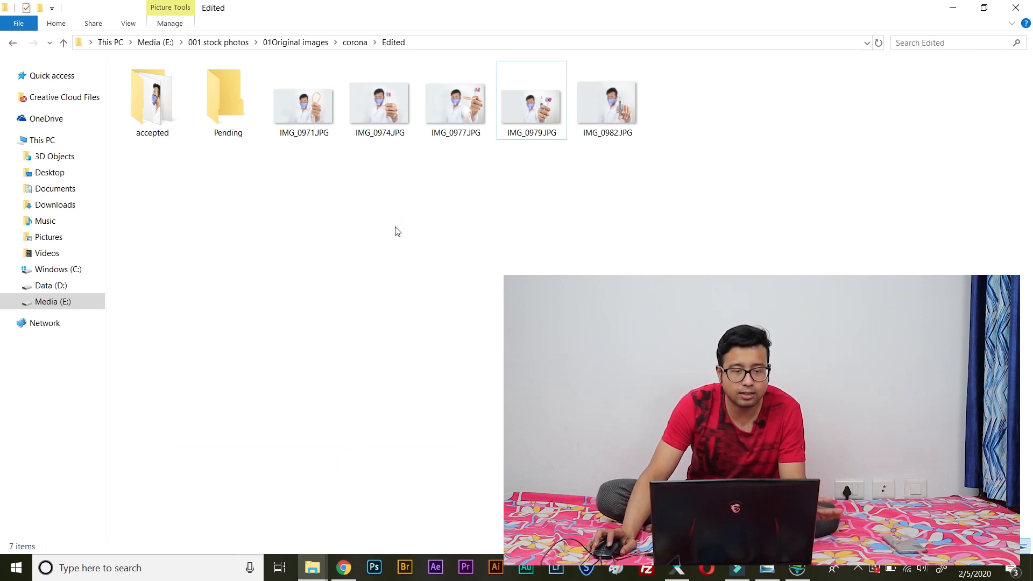
pyautogui.click(317, 118)
pyautogui.doubleClick(317, 117)
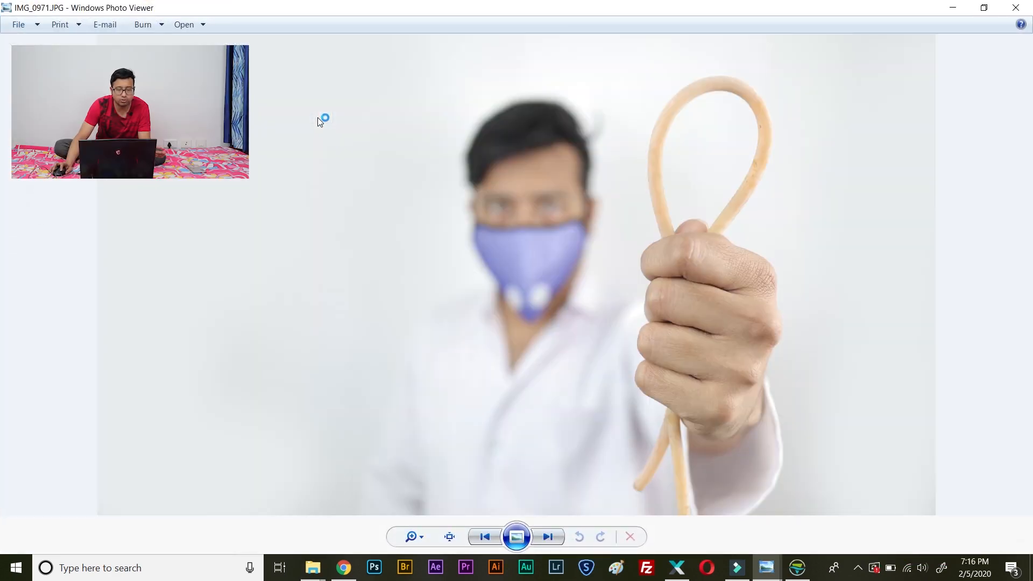
pyautogui.scroll(3, 586, 241)
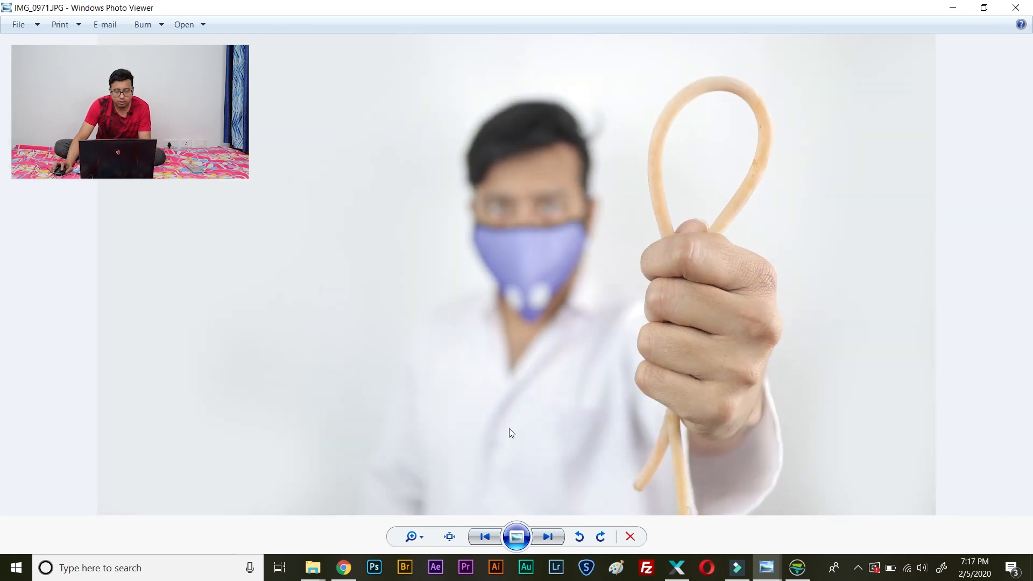
pyautogui.click(544, 537)
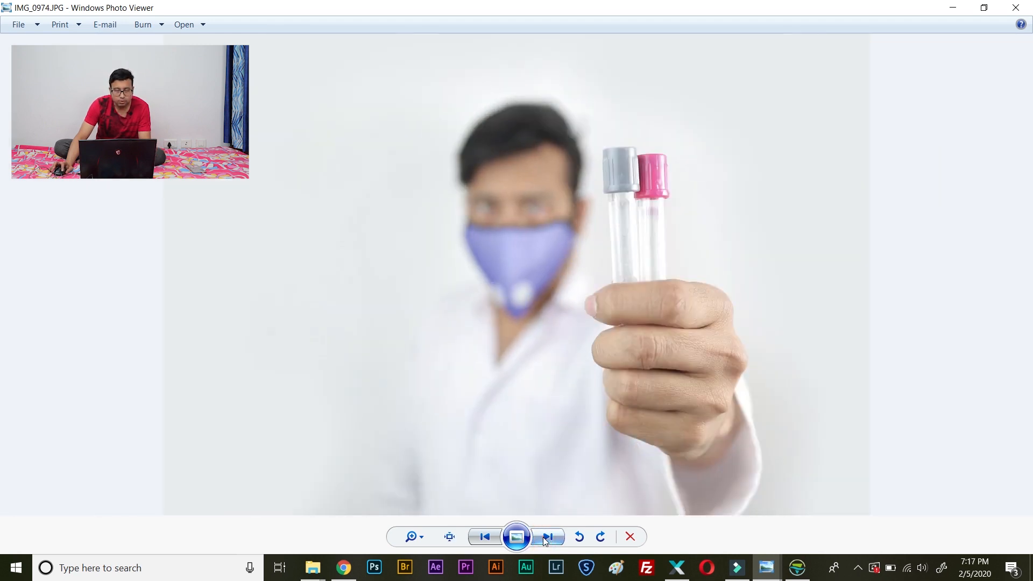
pyautogui.click(542, 536)
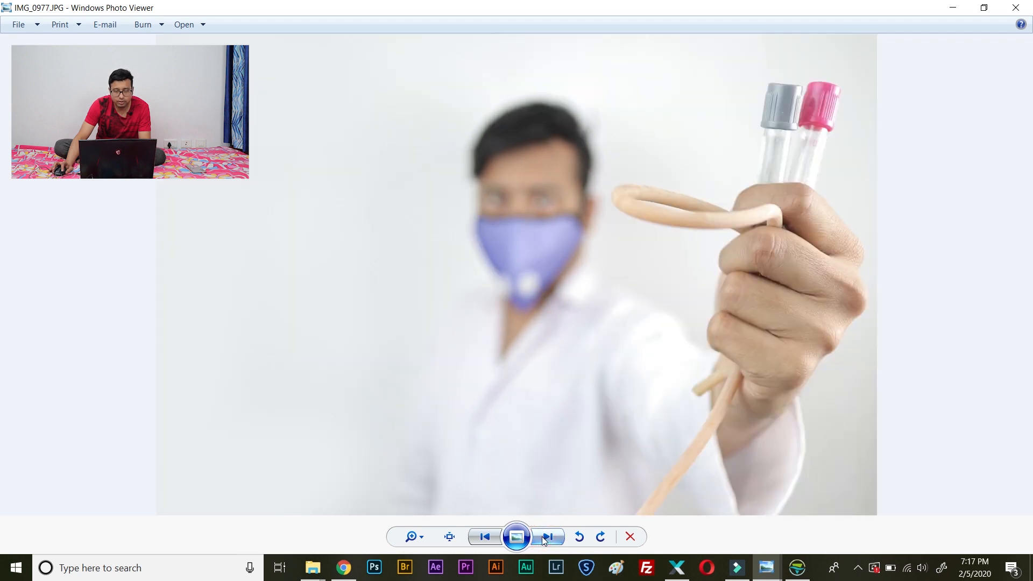
pyautogui.click(542, 536)
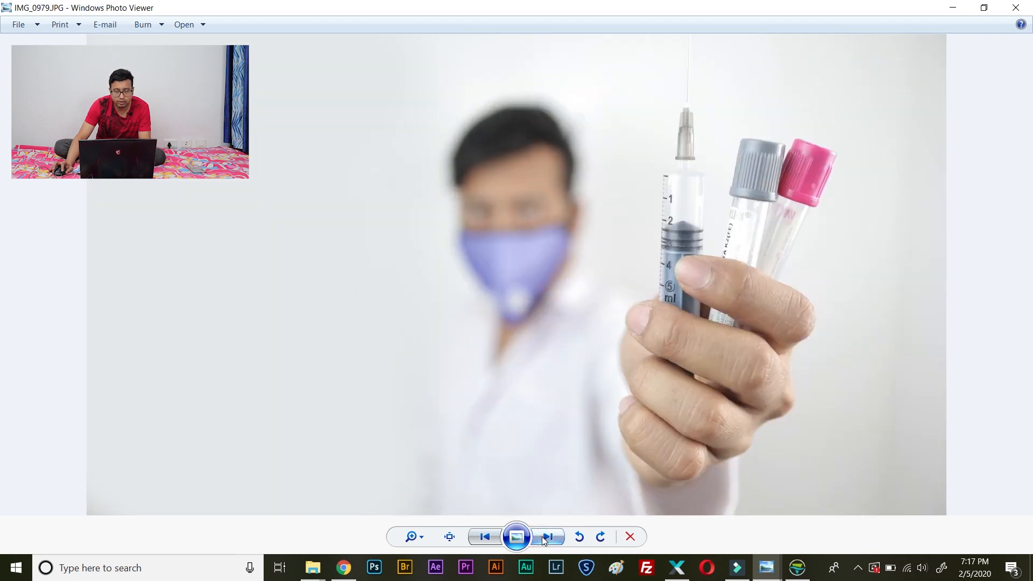
pyautogui.click(541, 537)
pyautogui.click(541, 537)
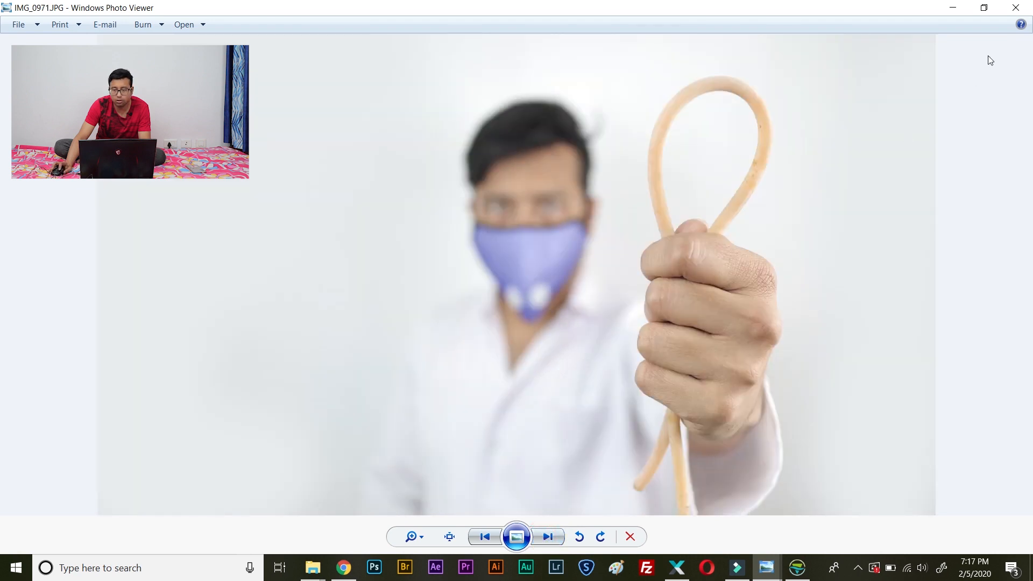
pyautogui.click(1016, 7)
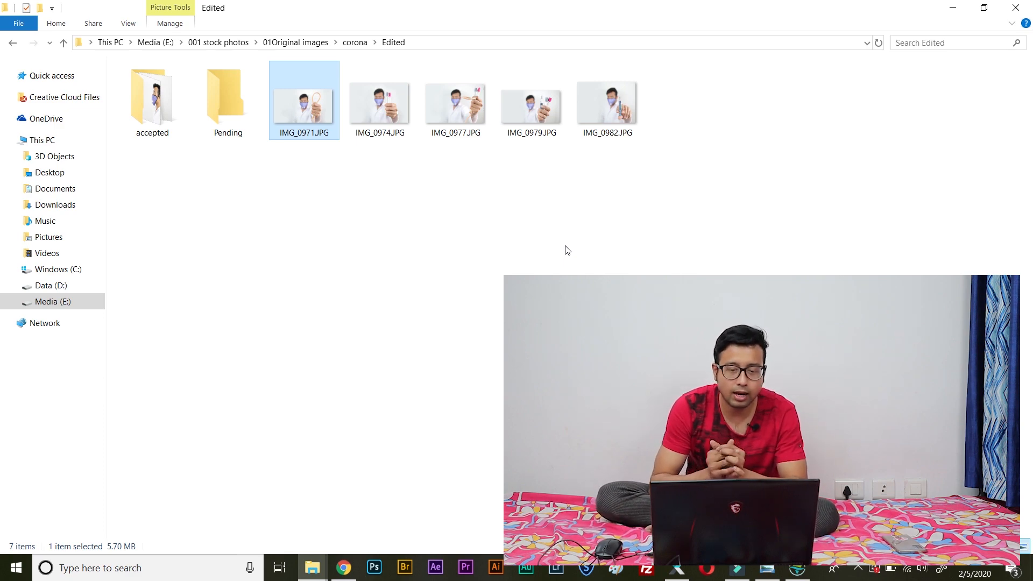
# View IMG_0971.JPG full size again and go through the five photos in the Edited folder one by one.
pyautogui.doubleClick(287, 100)
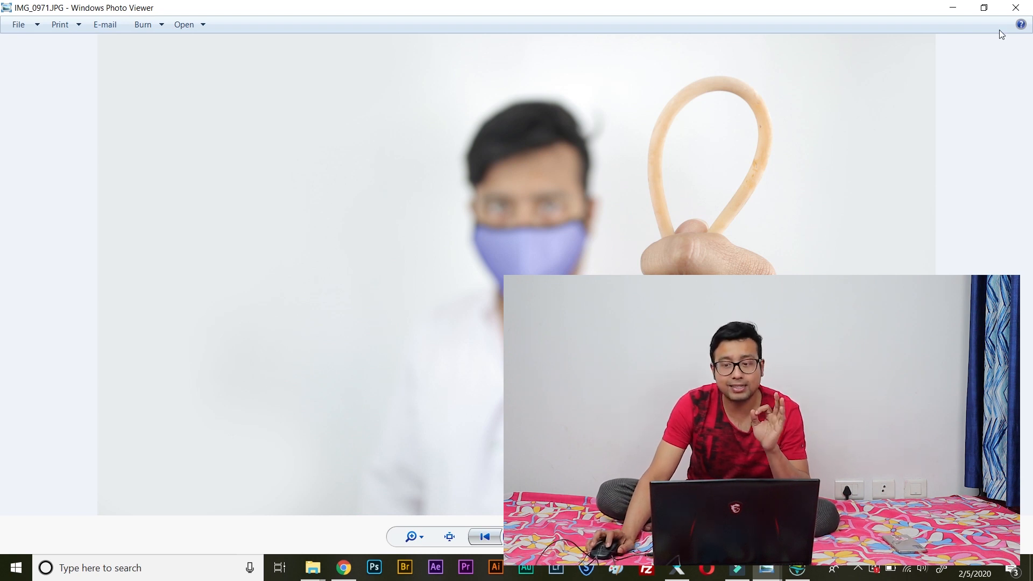
pyautogui.click(1016, 8)
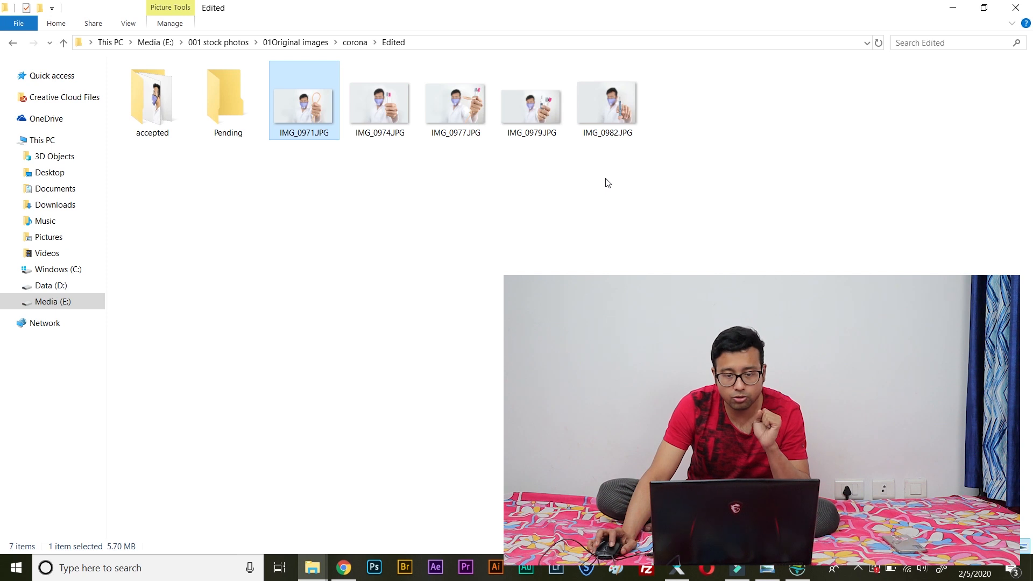
pyautogui.click(392, 97)
pyautogui.click(463, 100)
pyautogui.click(532, 106)
pyautogui.click(596, 117)
pyautogui.click(530, 116)
pyautogui.click(448, 114)
pyautogui.click(379, 105)
pyautogui.click(304, 105)
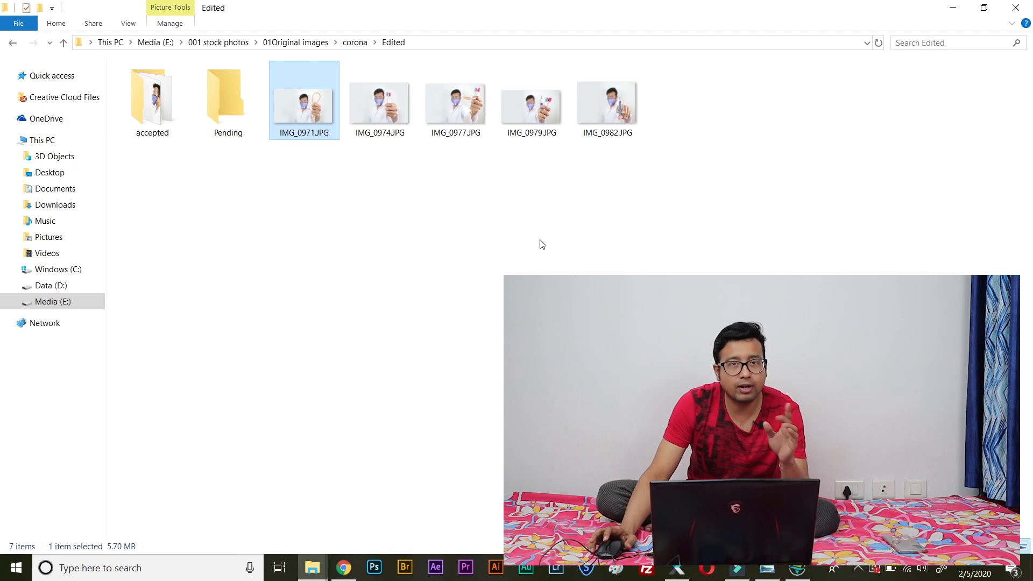
# Switch to Xpiks and review the descriptions, titles and keywords of the five photos.
pyautogui.click(679, 570)
pyautogui.click(666, 406)
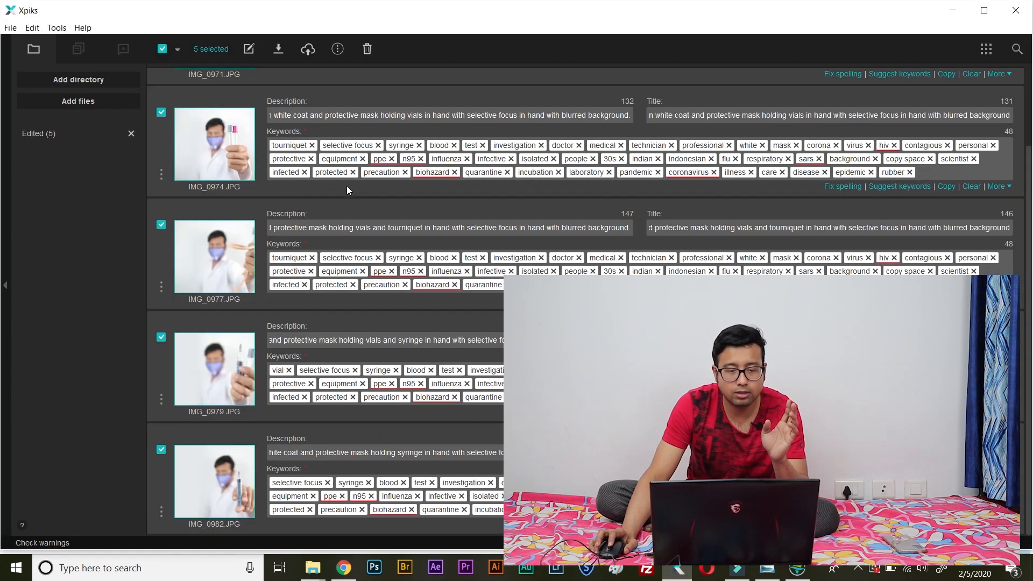
pyautogui.scroll(2, 398, 272)
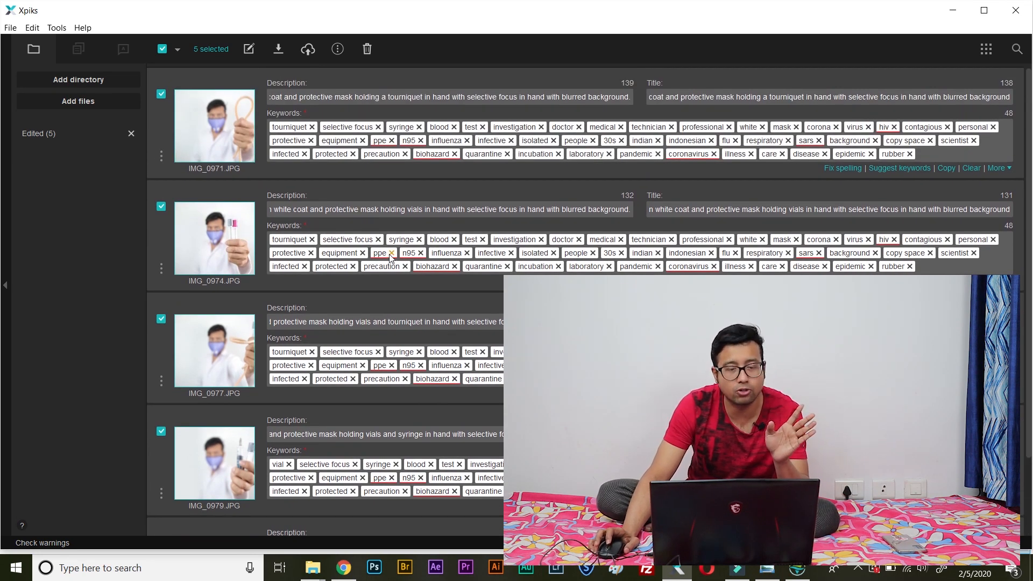
pyautogui.click(963, 13)
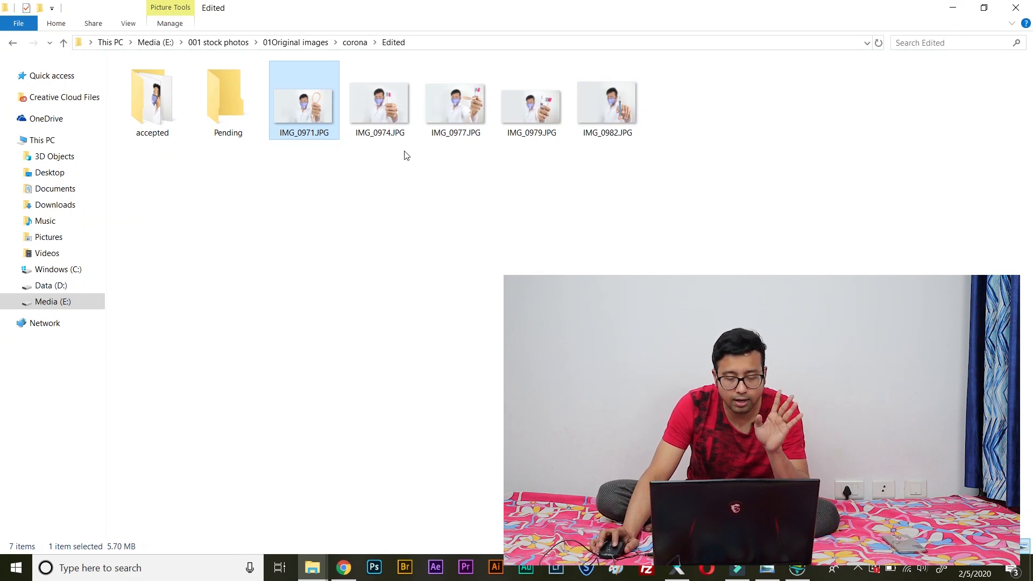
# Switch to DeepMeta and start creating a new batch.
pyautogui.click(797, 569)
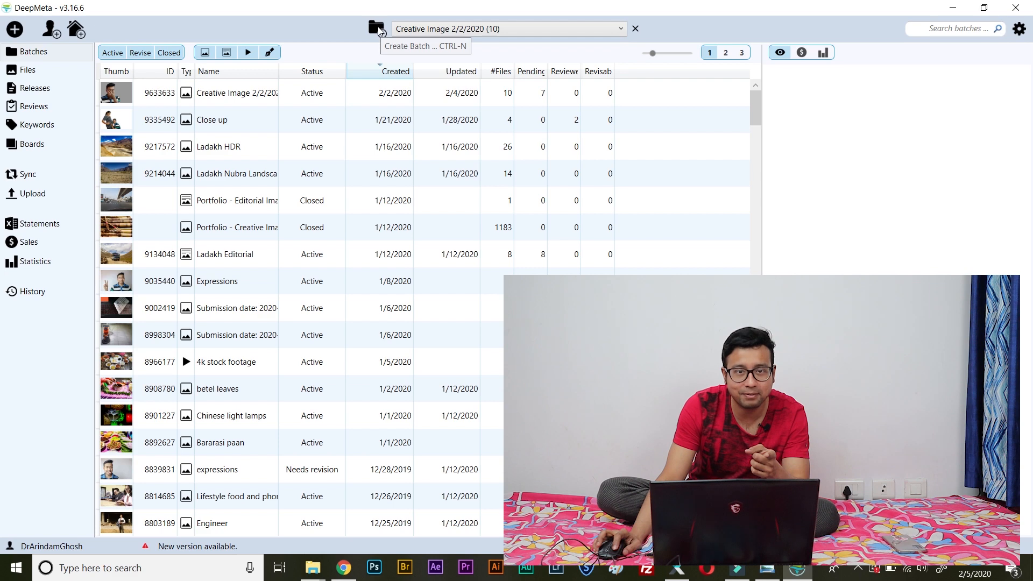
pyautogui.click(376, 28)
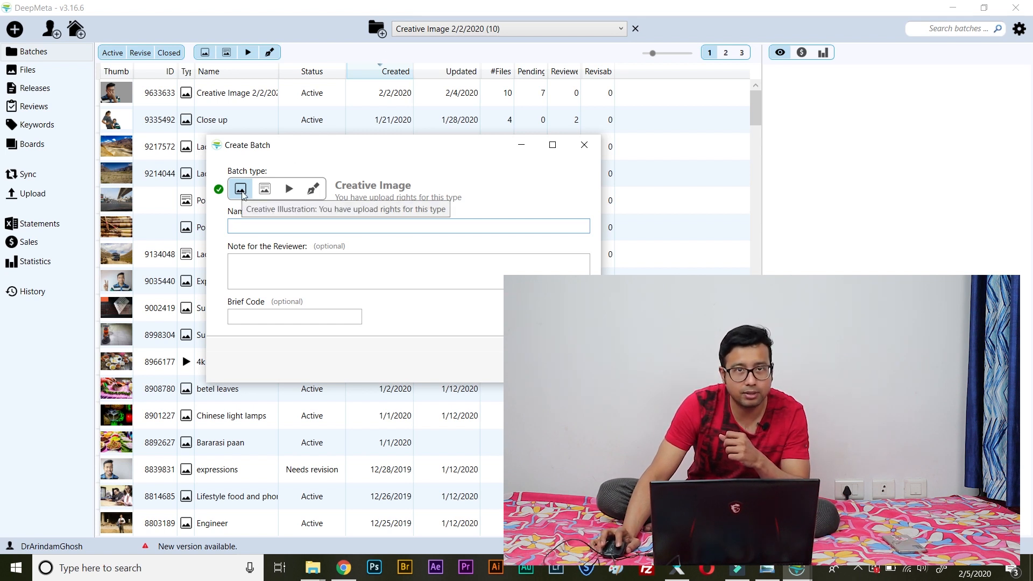
# Try the batch types Editorial Image, Creative Video and Creative Illustration, and return to Creative Image.
pyautogui.click(261, 189)
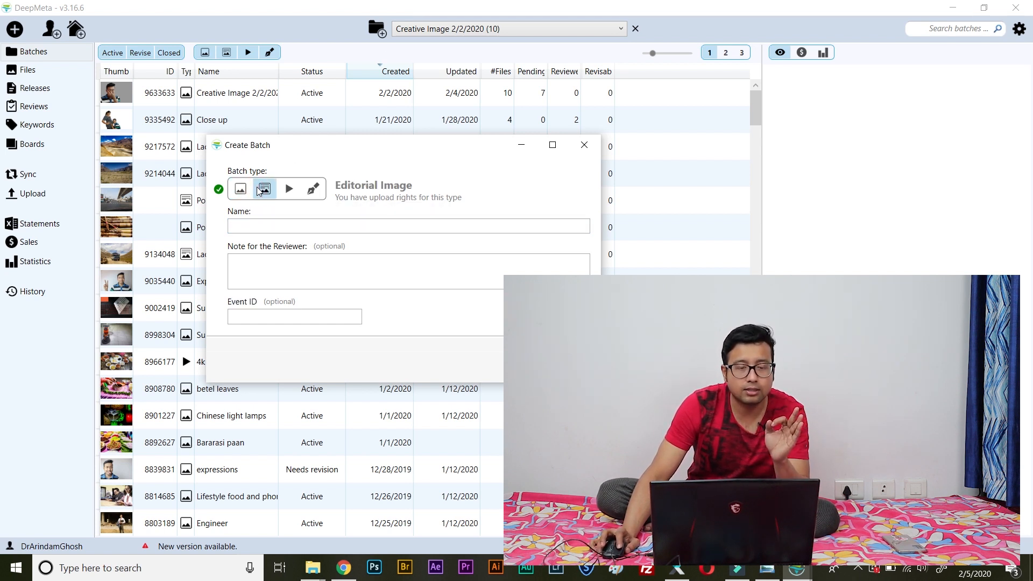
pyautogui.click(289, 193)
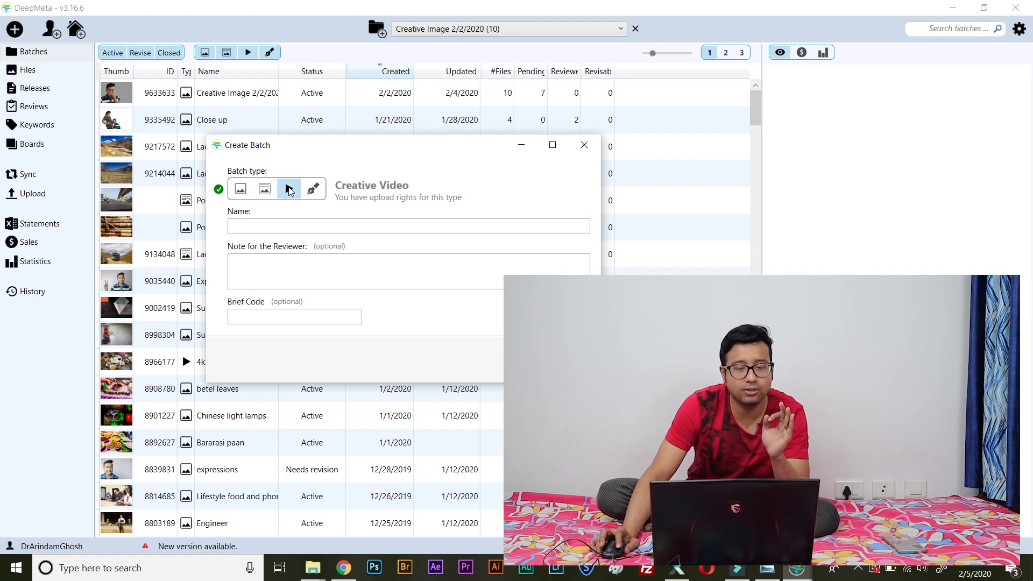
pyautogui.click(316, 191)
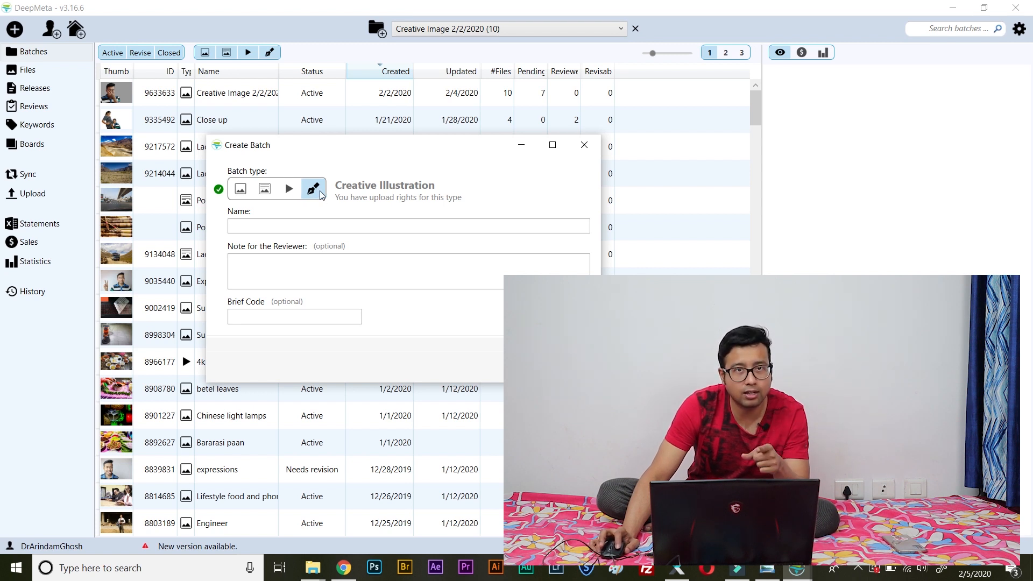
pyautogui.click(289, 190)
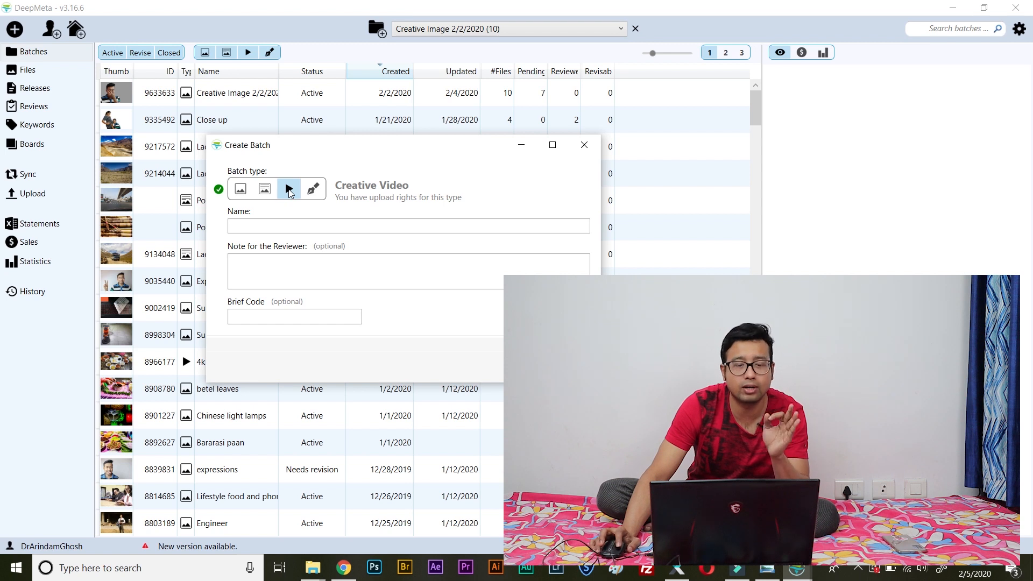
pyautogui.click(264, 189)
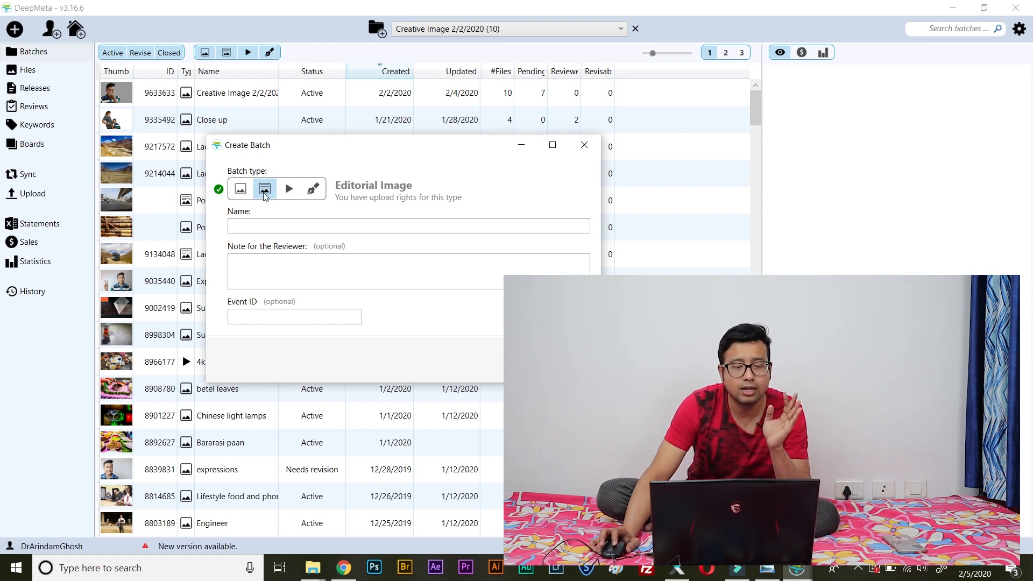
pyautogui.click(241, 189)
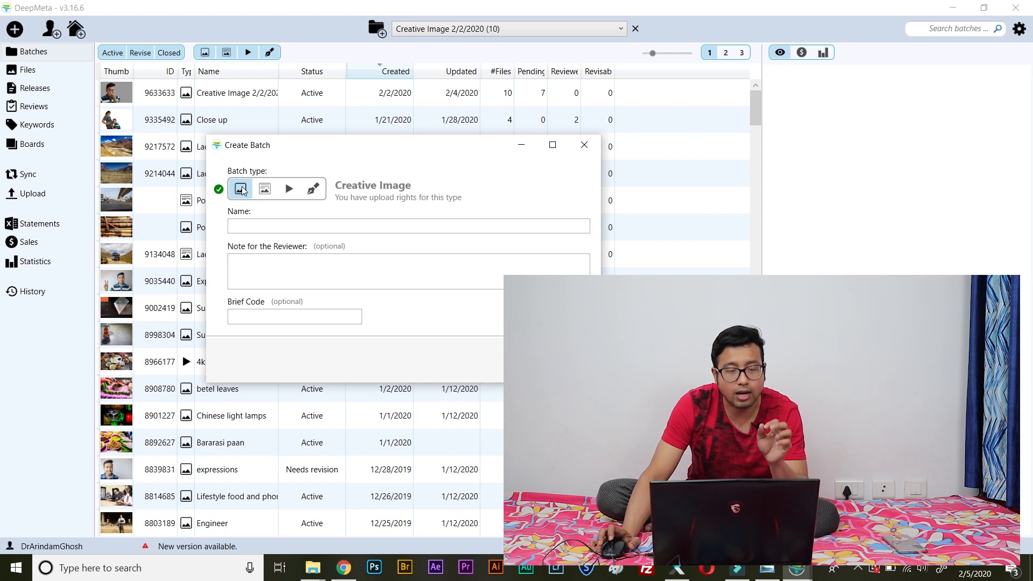
# Name the new batch "Corona virus".
pyautogui.click(276, 224)
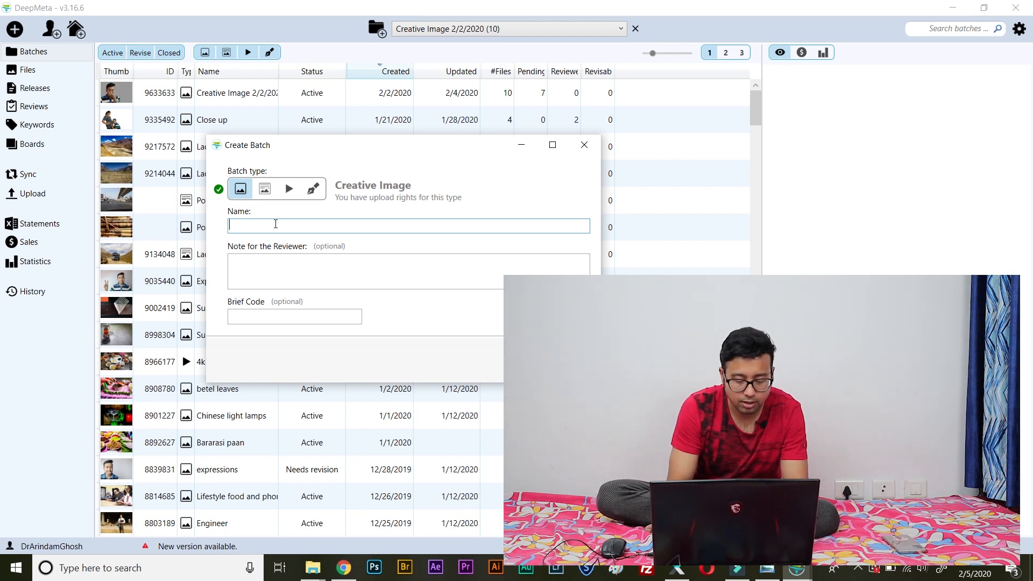
pyautogui.write('Co')
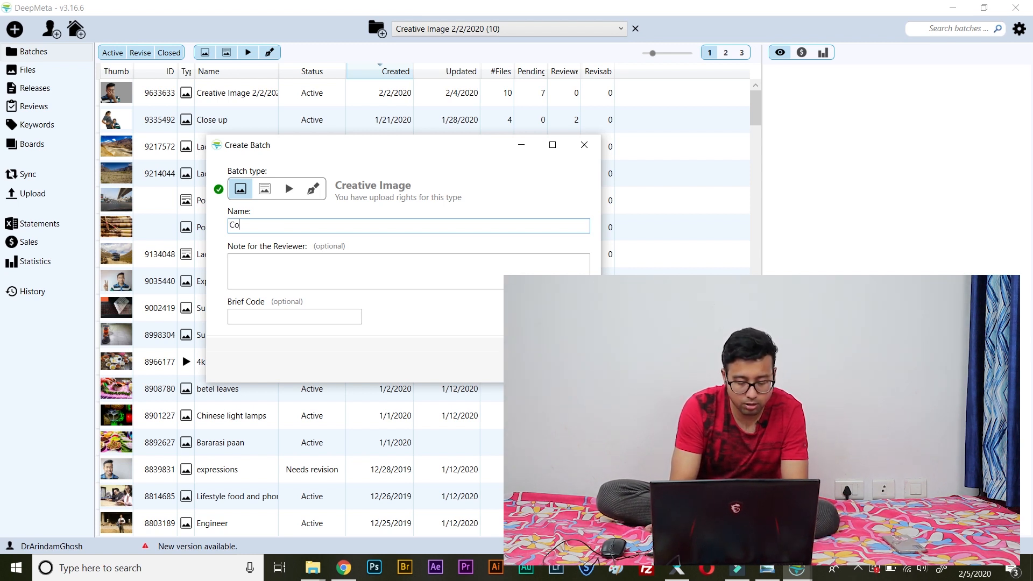
pyautogui.write('rona viru')
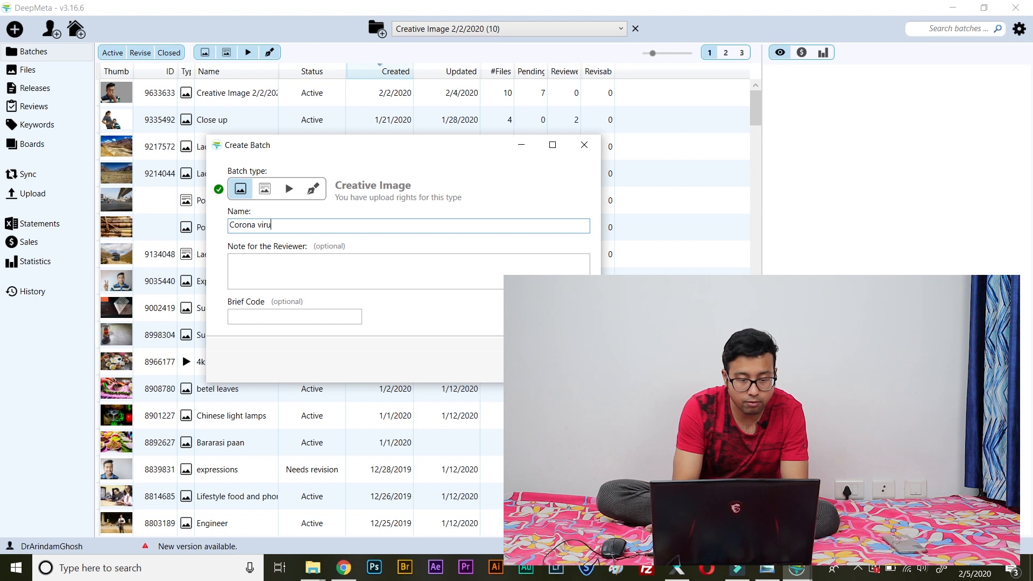
pyautogui.write('s deepmeta')
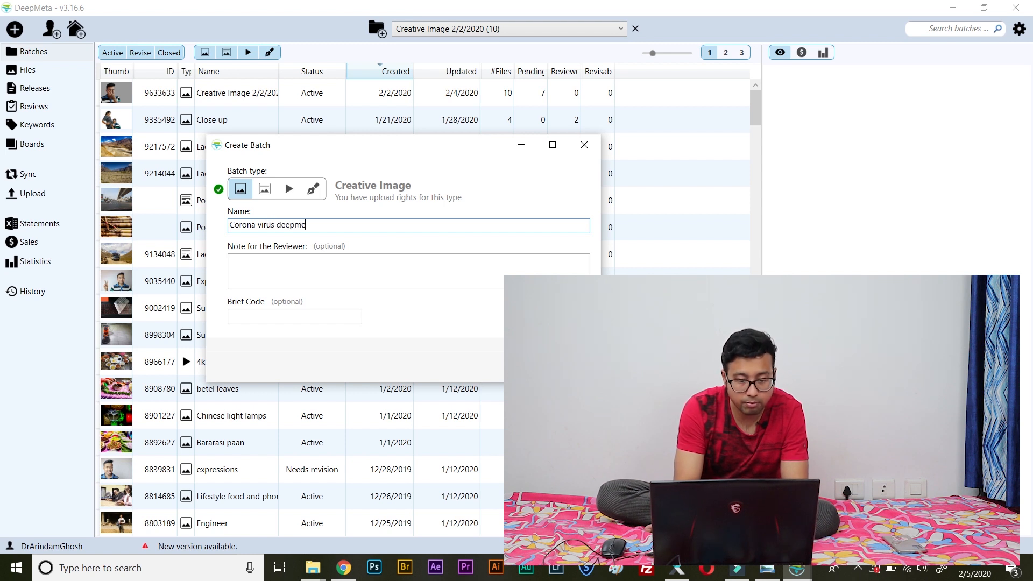
pyautogui.press('BackSpace')
pyautogui.press('BackSpace')
pyautogui.press('BackSpace')
pyautogui.press('BackSpace')
pyautogui.press('BackSpace')
pyautogui.press('BackSpace')
pyautogui.press('BackSpace')
pyautogui.press('BackSpace')
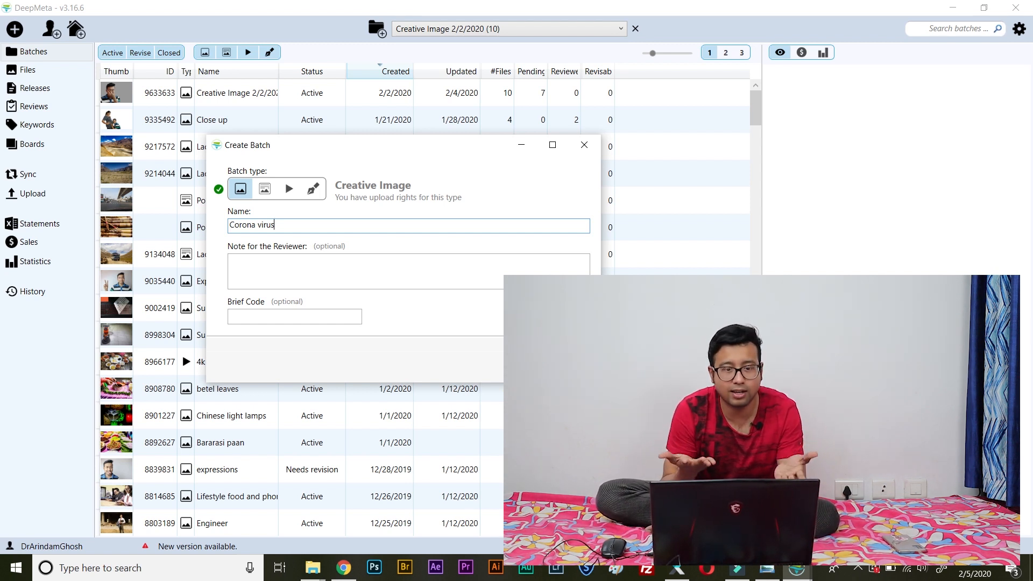
# Create the batch with the reviewer note and brief code left empty, and open its file list.
pyautogui.click(271, 269)
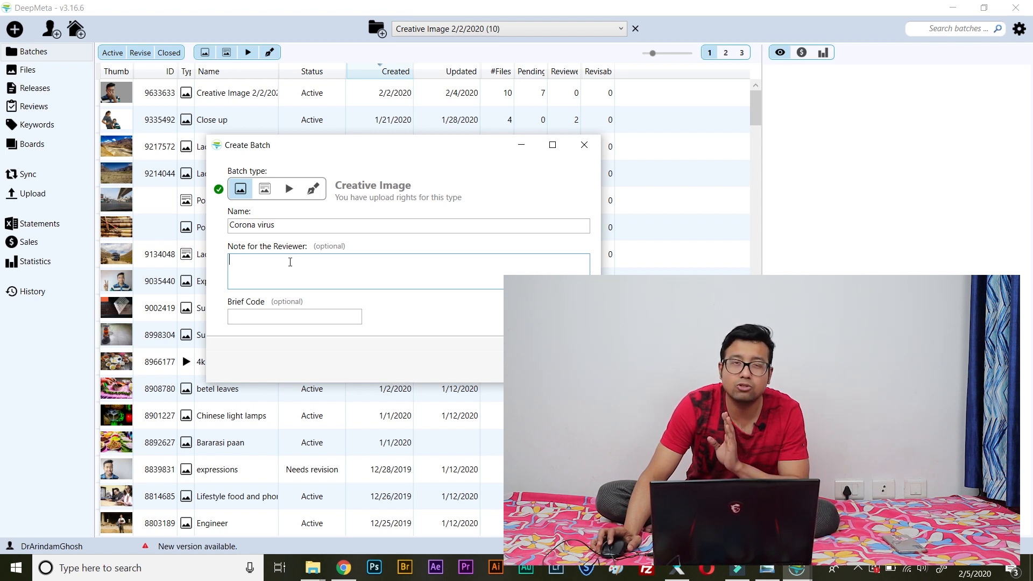
pyautogui.click(282, 316)
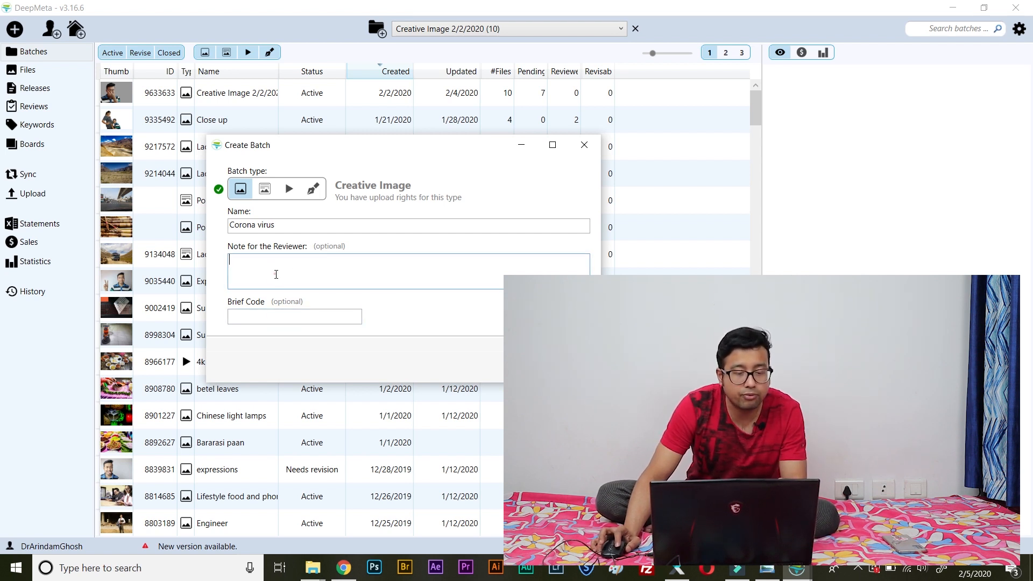
pyautogui.click(281, 262)
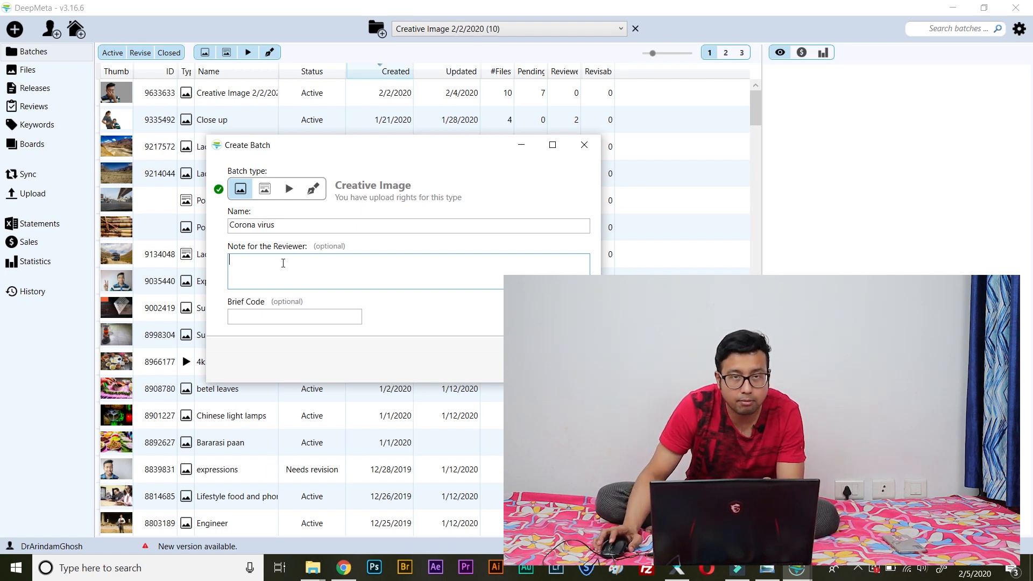
pyautogui.click(284, 263)
pyautogui.click(530, 360)
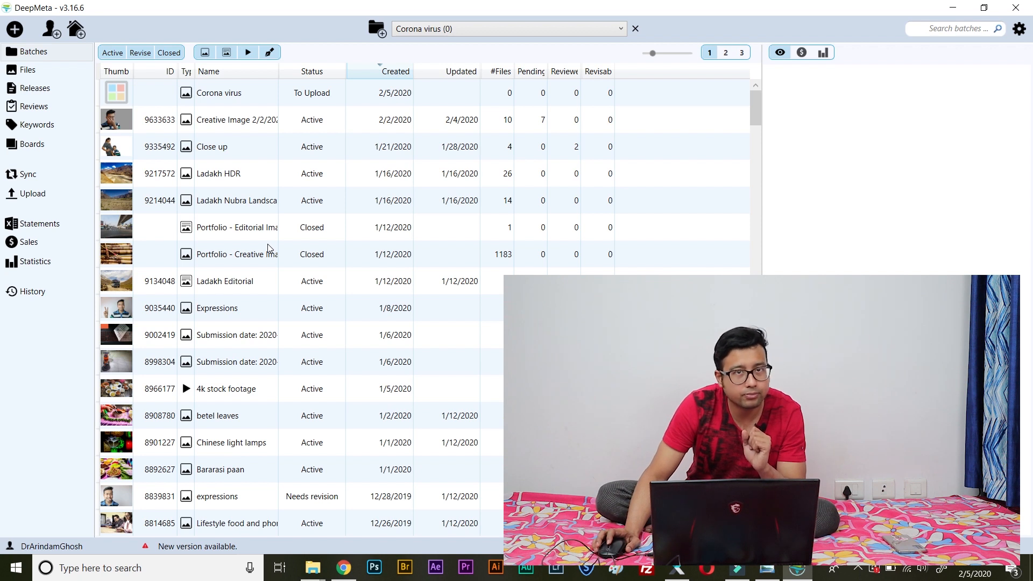
pyautogui.doubleClick(246, 93)
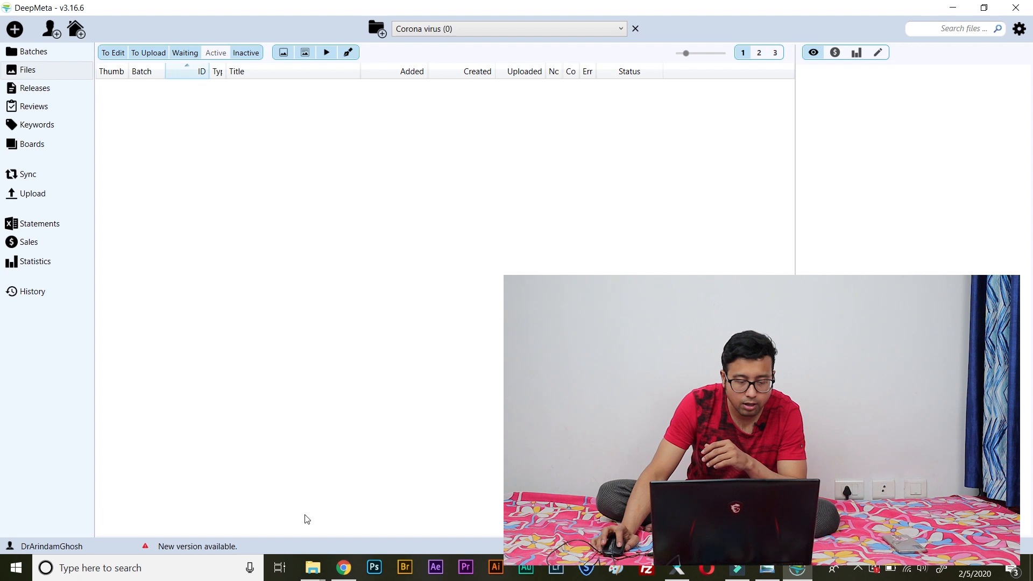
# Import all five JPG photos from the Edited folder into the Corona virus batch.
pyautogui.moveTo(317, 562)
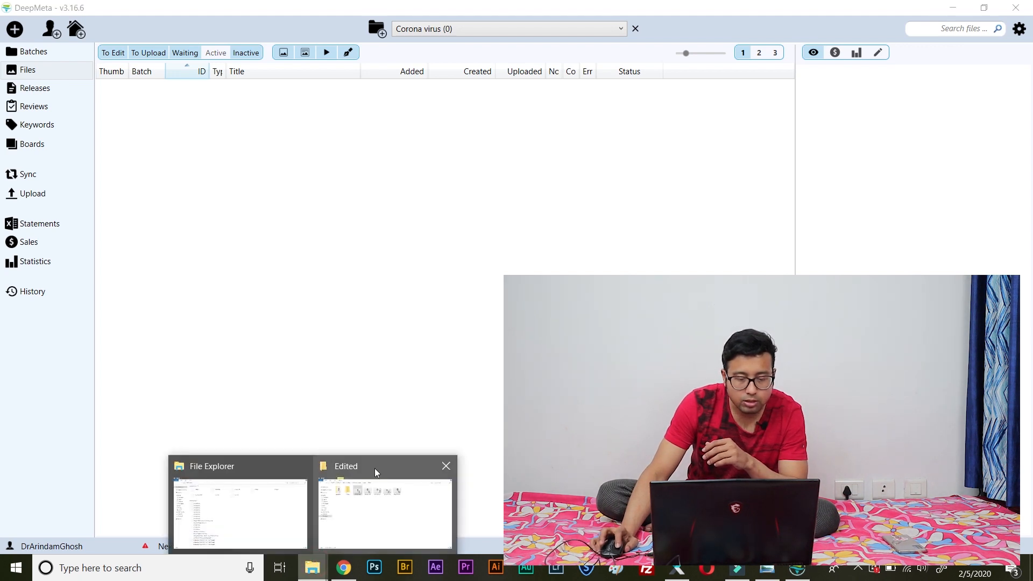
pyautogui.click(377, 473)
pyautogui.moveTo(693, 157); pyautogui.dragTo(298, 95)
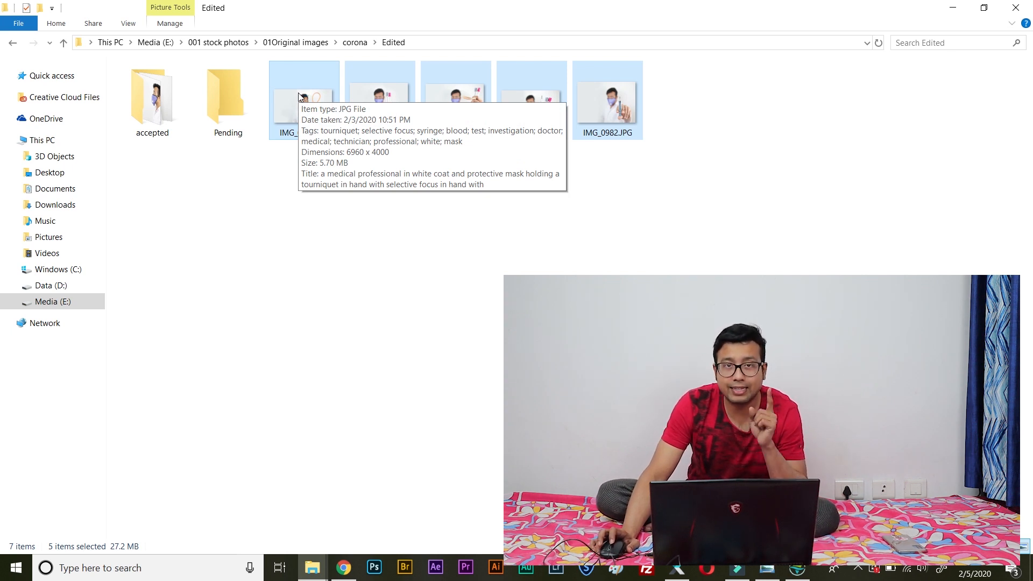
pyautogui.moveTo(299, 97); pyautogui.dragTo(387, 222)
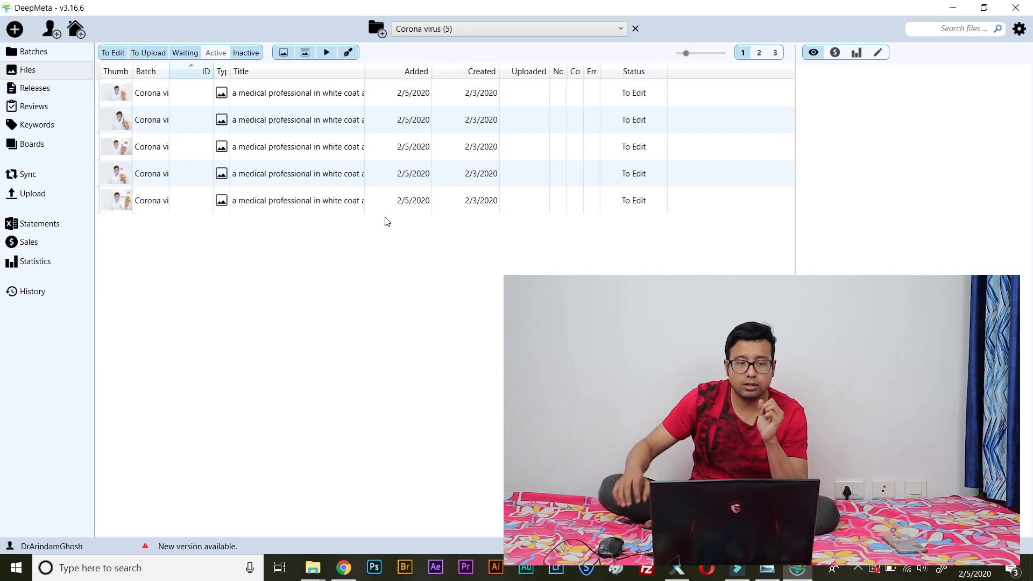
# Examine each of the five imported photos for errors, and check its status, title, preview and description.
pyautogui.click(591, 91)
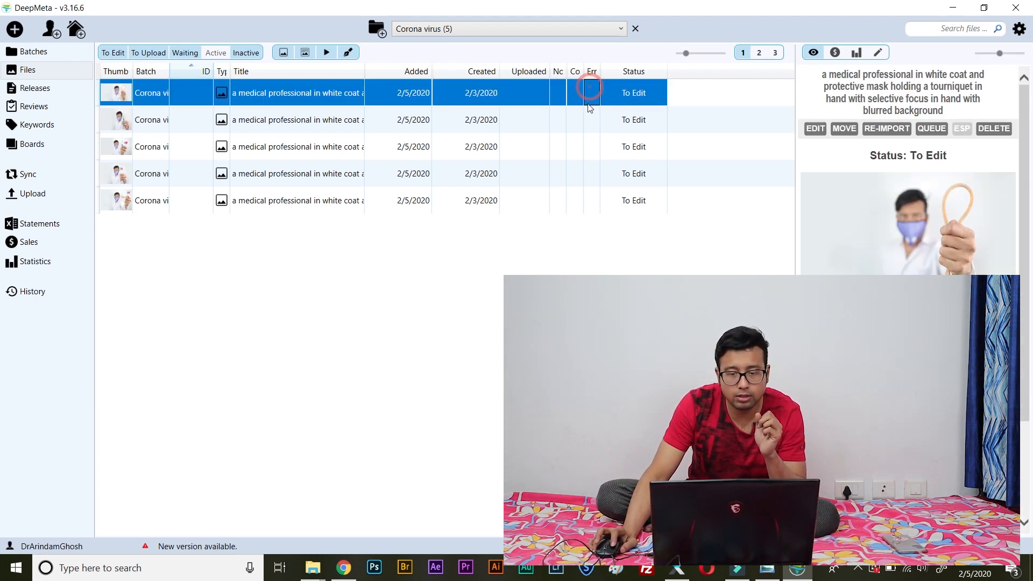
pyautogui.click(589, 119)
pyautogui.click(589, 142)
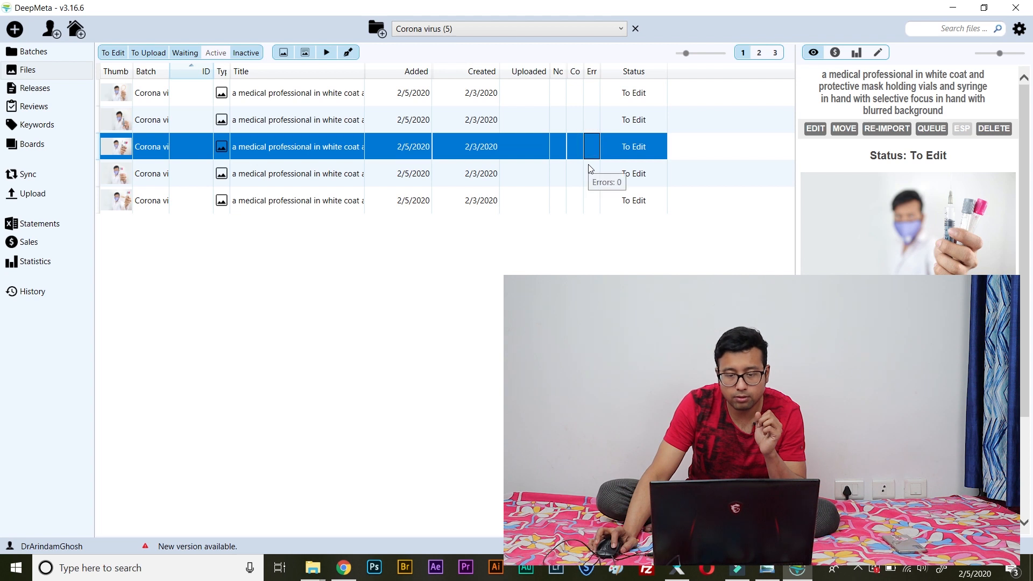
pyautogui.click(589, 173)
pyautogui.click(589, 198)
pyautogui.click(590, 94)
pyautogui.click(590, 121)
pyautogui.click(590, 146)
pyautogui.click(590, 173)
pyautogui.click(589, 202)
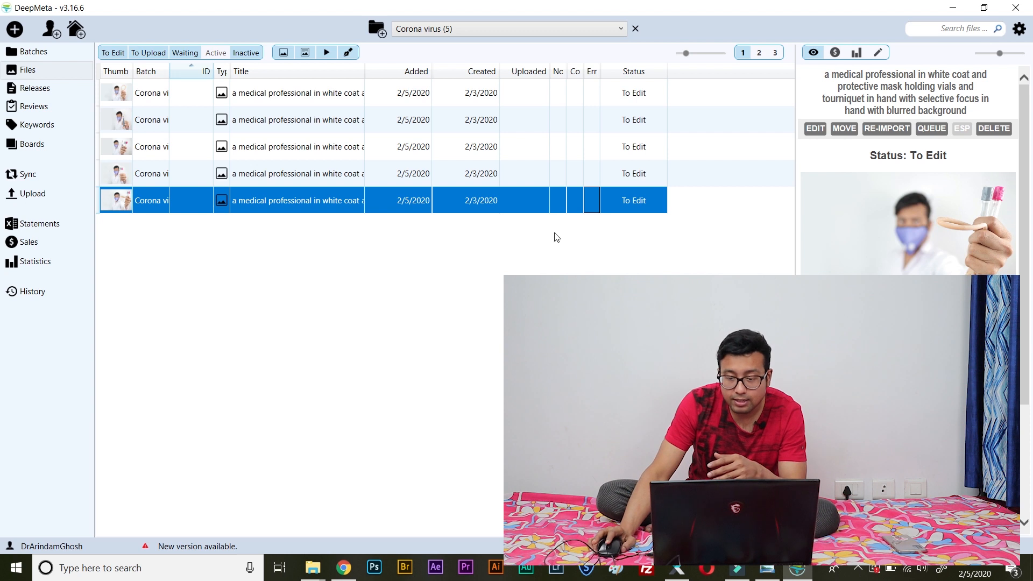
pyautogui.moveTo(901, 216)
pyautogui.scroll(-5, 918, 256)
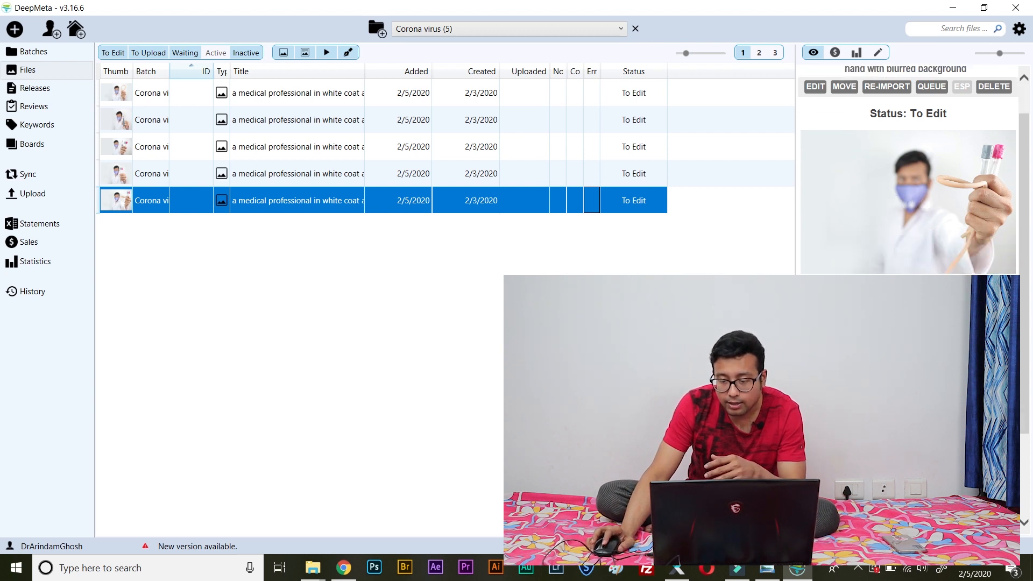
pyautogui.scroll(2, 908, 170)
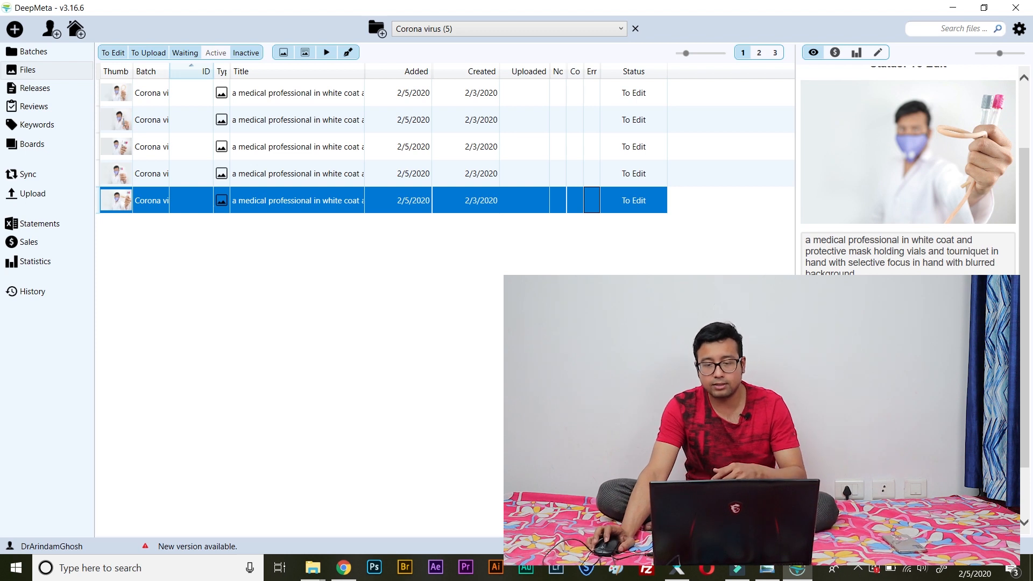
# Open the first photo, IMG_0971.JPG, for editing and resolve the ambiguous keyword "30s" as "30-39 years".
pyautogui.click(606, 93)
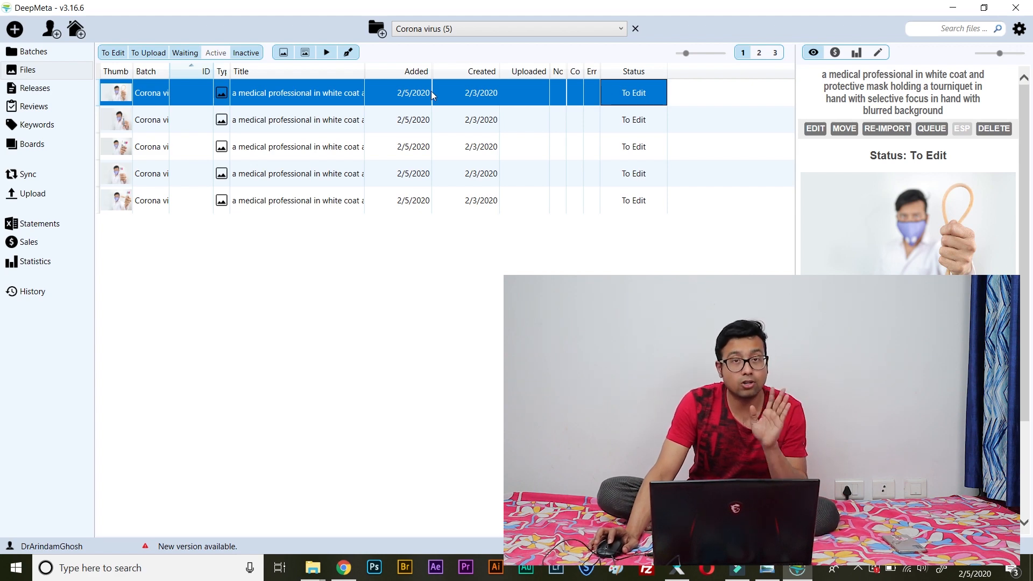
pyautogui.doubleClick(413, 92)
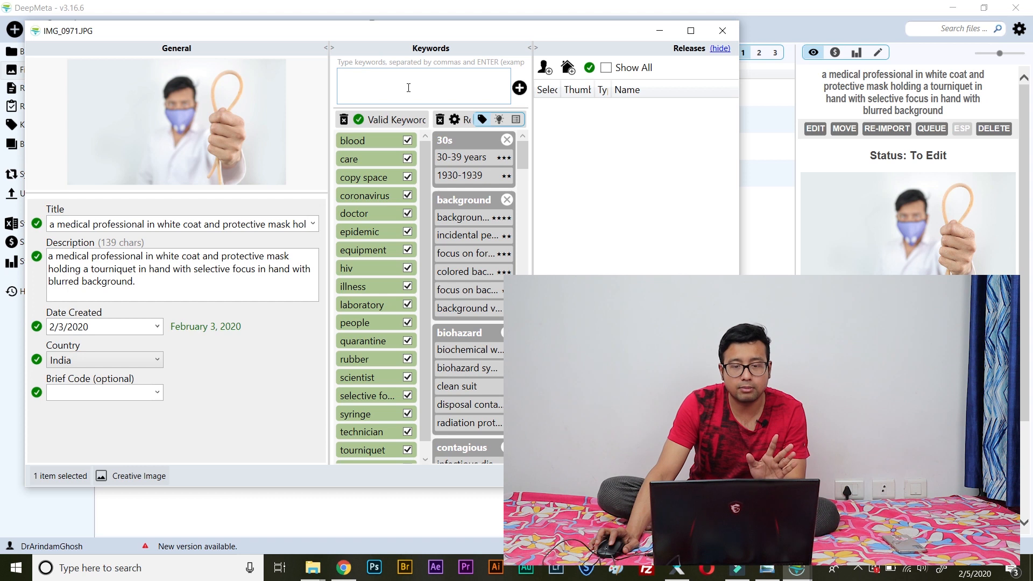
pyautogui.click(451, 156)
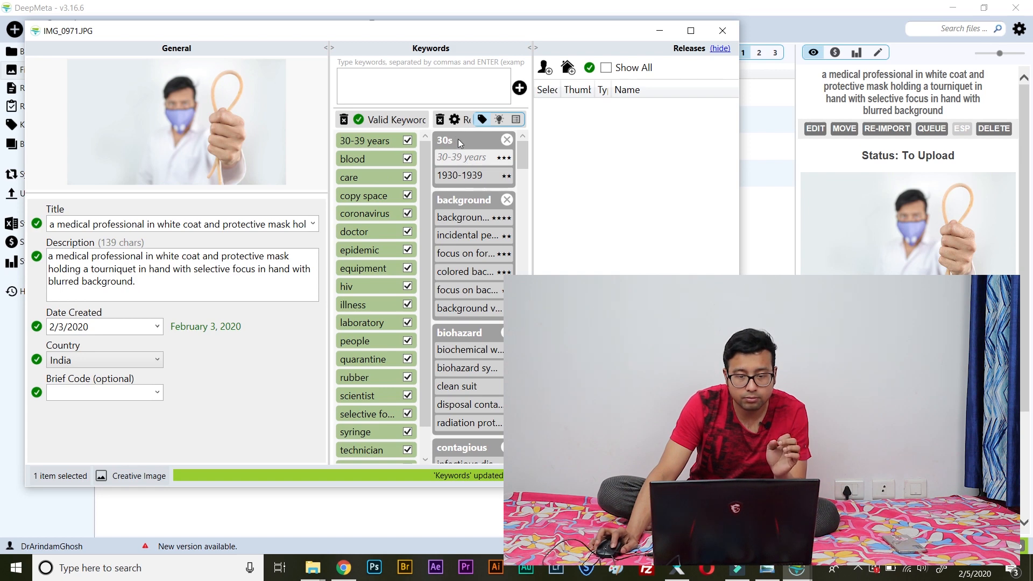
# Discard all remaining unresolved keyword groups of IMG_0971.JPG, from "30s" through "white", keeping only the valid keywords.
pyautogui.click(458, 139)
pyautogui.click(458, 138)
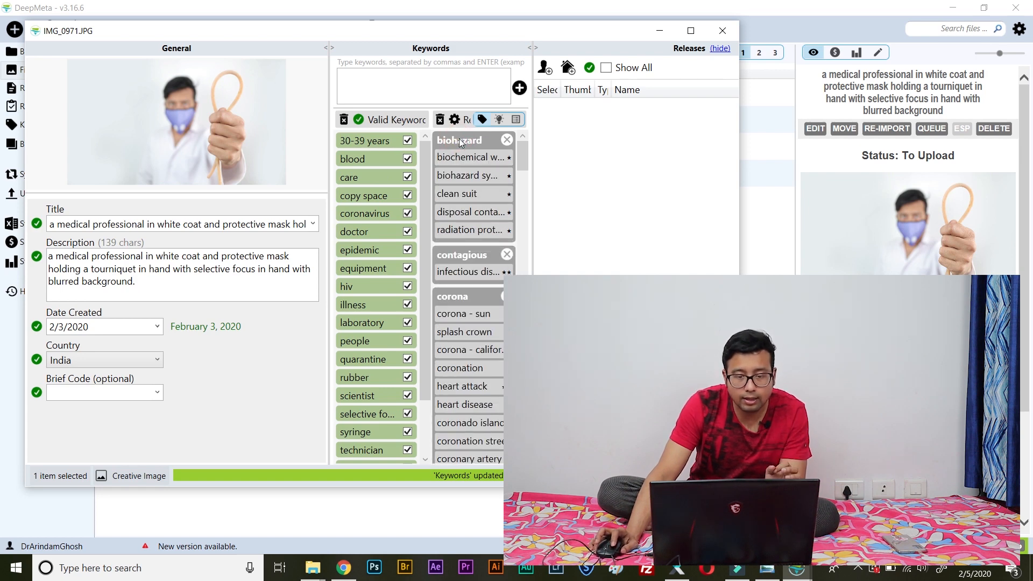
pyautogui.click(459, 141)
pyautogui.click(459, 141)
pyautogui.click(460, 141)
pyautogui.click(459, 141)
pyautogui.click(459, 141)
pyautogui.click(460, 141)
pyautogui.click(459, 141)
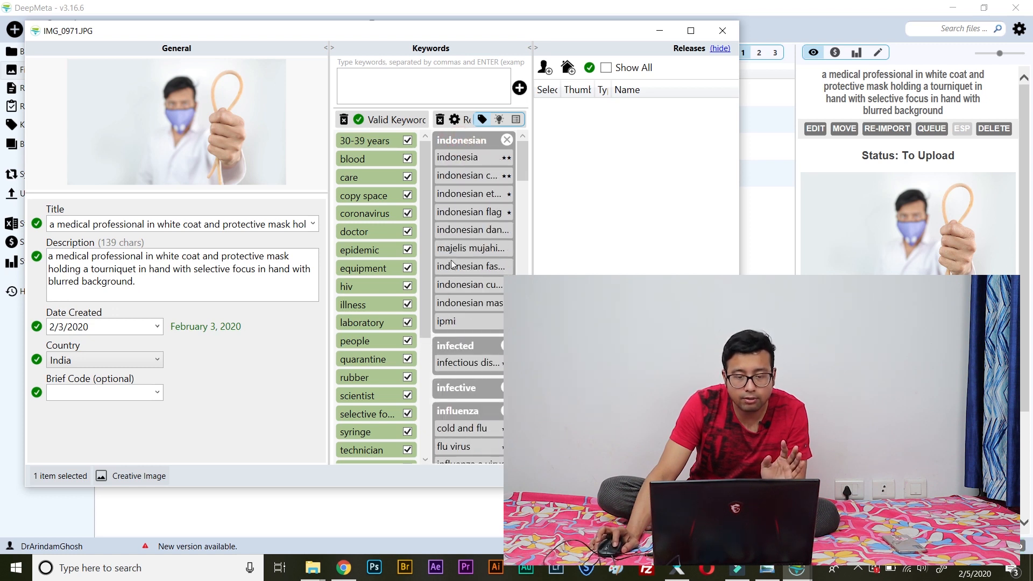
pyautogui.click(457, 141)
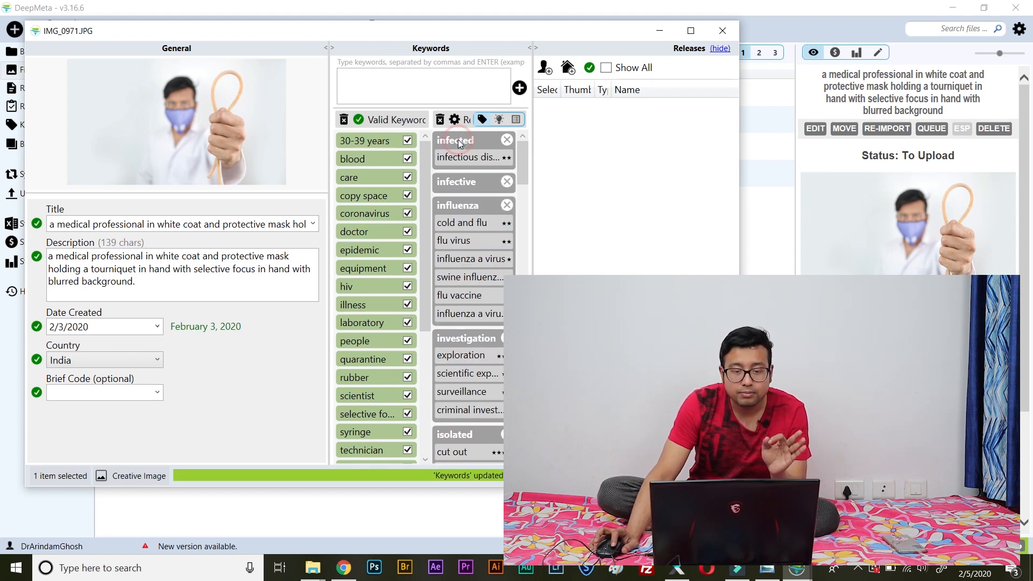
pyautogui.click(457, 141)
pyautogui.click(457, 141)
pyautogui.click(457, 141)
pyautogui.click(457, 140)
pyautogui.click(457, 140)
pyautogui.click(457, 141)
pyautogui.click(457, 140)
pyautogui.click(457, 140)
pyautogui.click(457, 140)
pyautogui.click(457, 140)
pyautogui.click(457, 140)
pyautogui.click(457, 140)
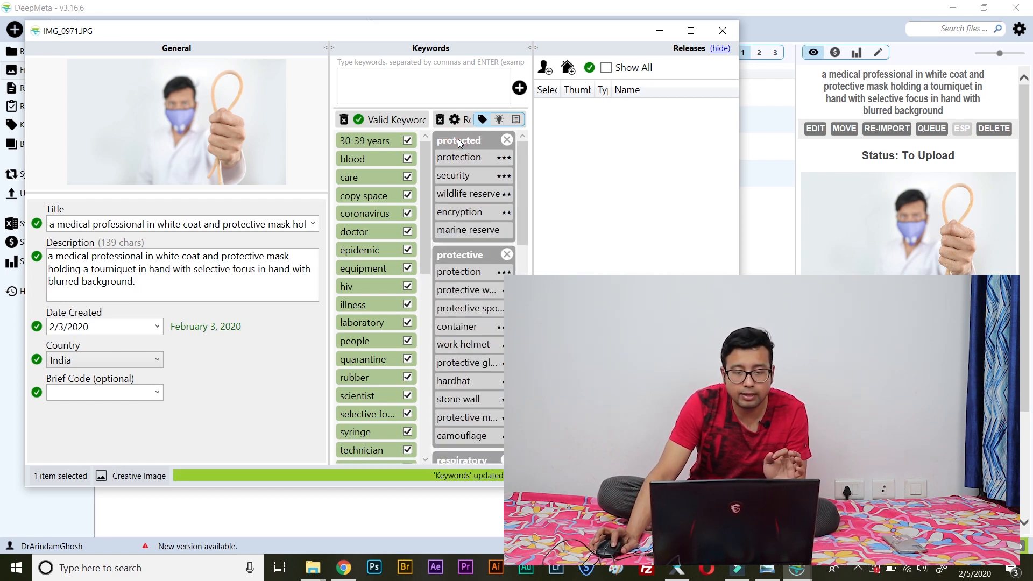
pyautogui.click(458, 140)
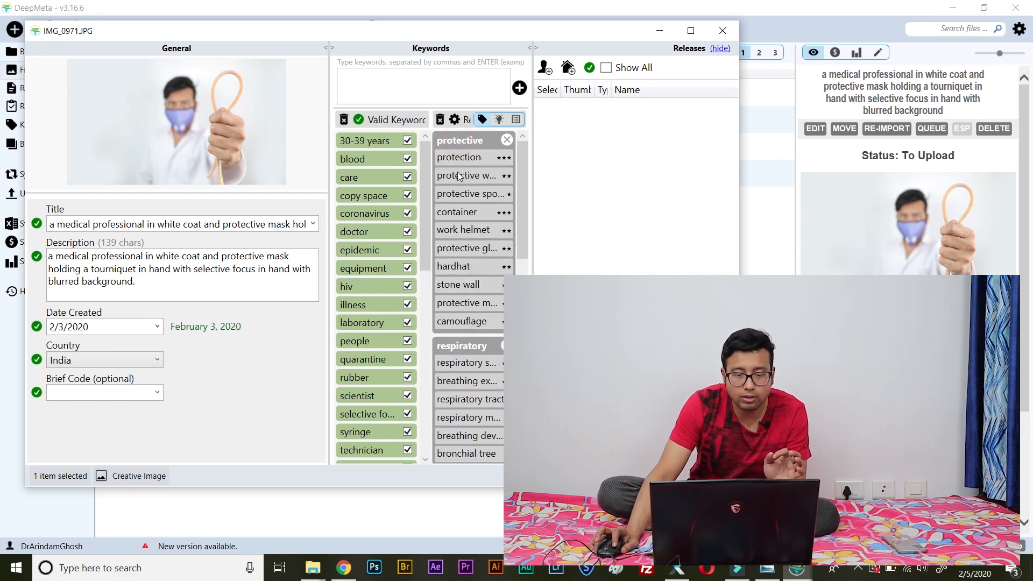
pyautogui.click(457, 140)
pyautogui.click(457, 141)
pyautogui.click(458, 140)
pyautogui.click(459, 140)
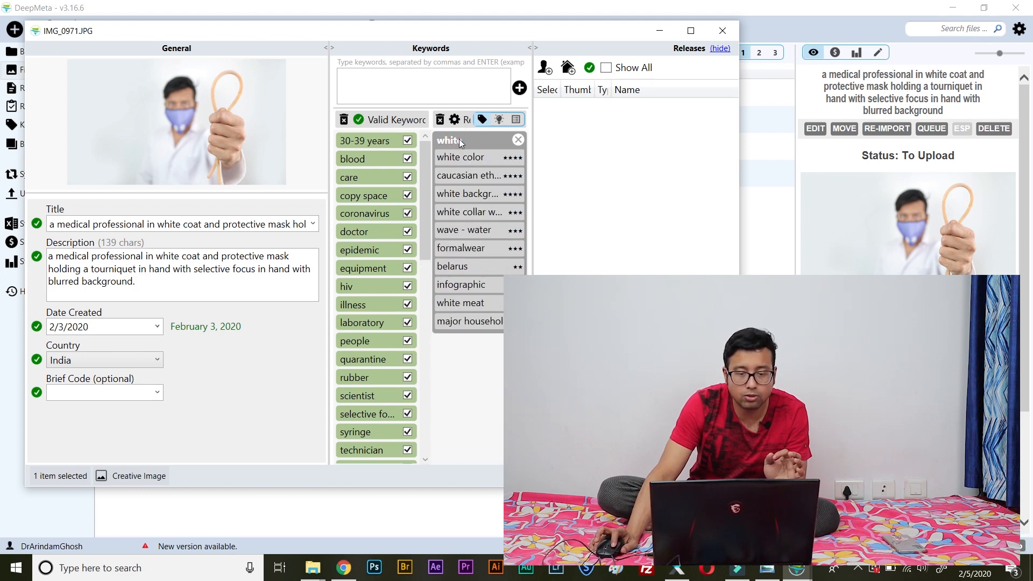
pyautogui.click(458, 140)
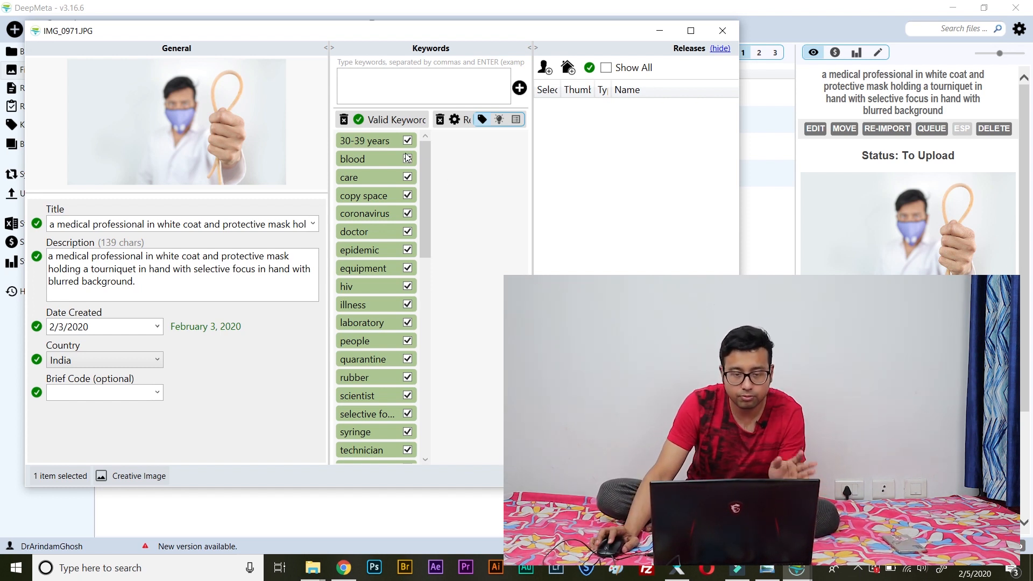
# Attach the model's own release JPG from the model releases folder to IMG_0971.JPG.
pyautogui.click(545, 68)
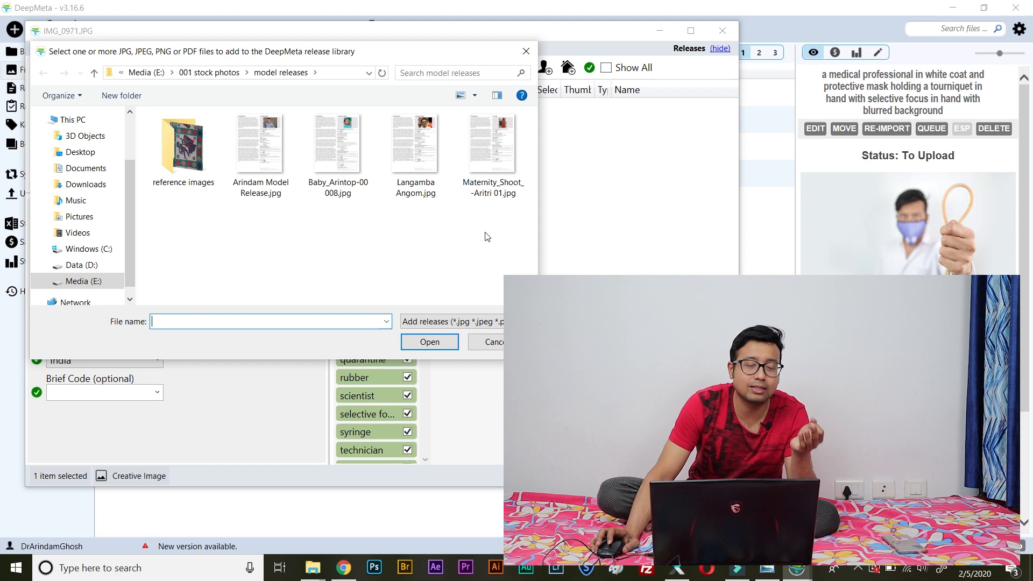
pyautogui.doubleClick(263, 140)
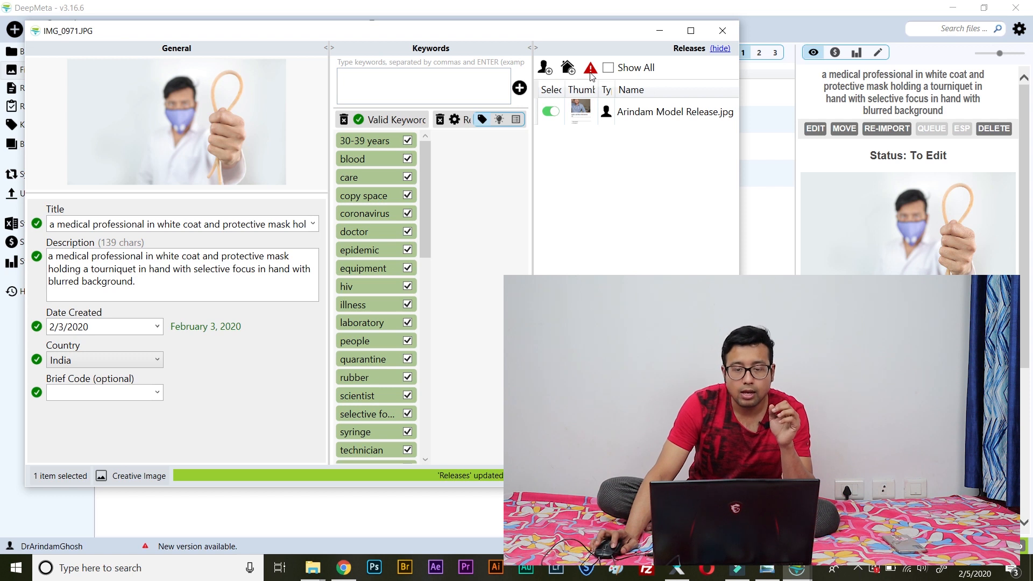
# Complete the model release with the model's birth date, gender Male and ethnicity "Asian, Indian", then save it and close the photo editor.
pyautogui.moveTo(590, 74)
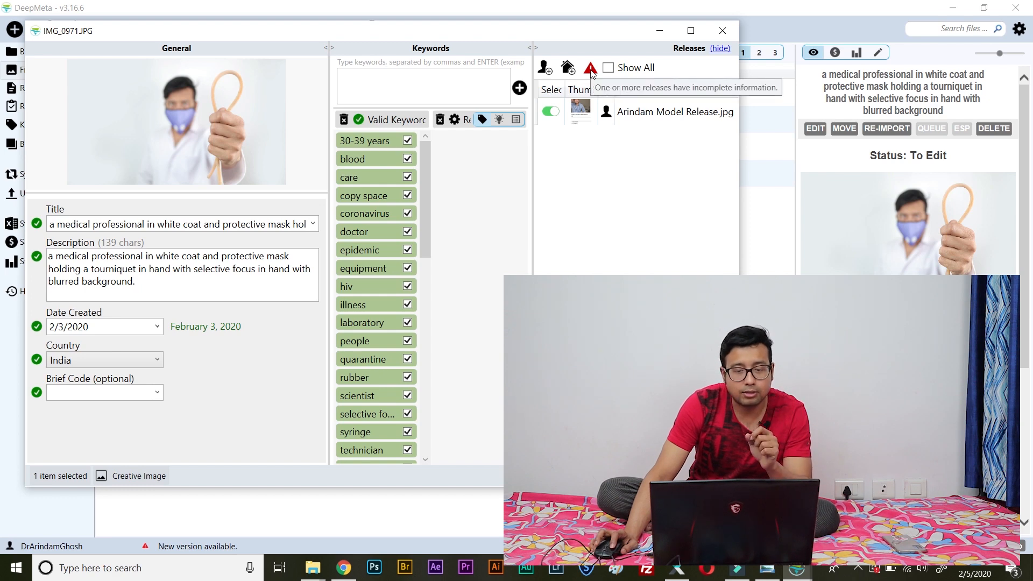
pyautogui.doubleClick(624, 111)
pyautogui.click(213, 120)
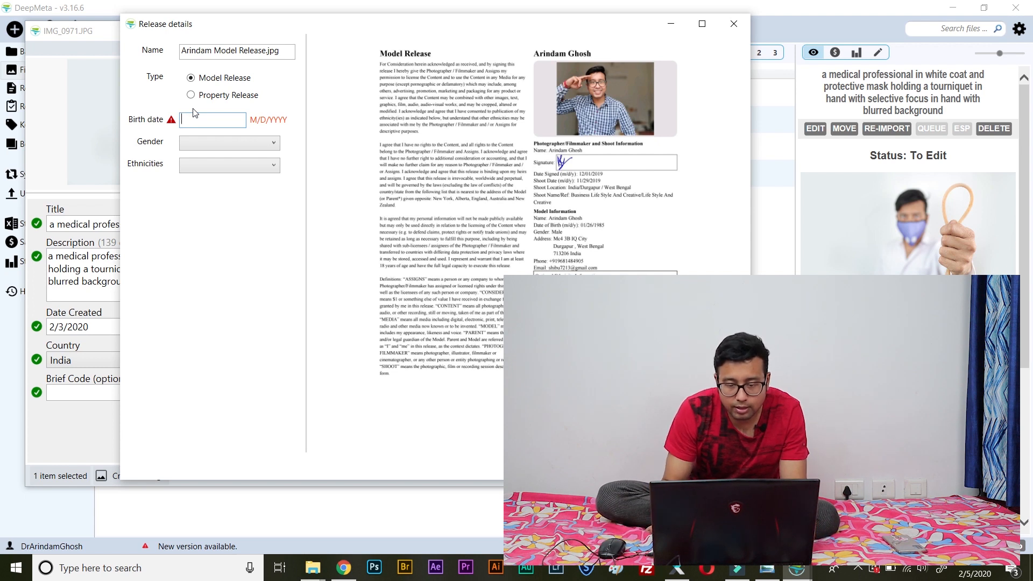
pyautogui.press('BackSpace')
pyautogui.write('01/01/1985')
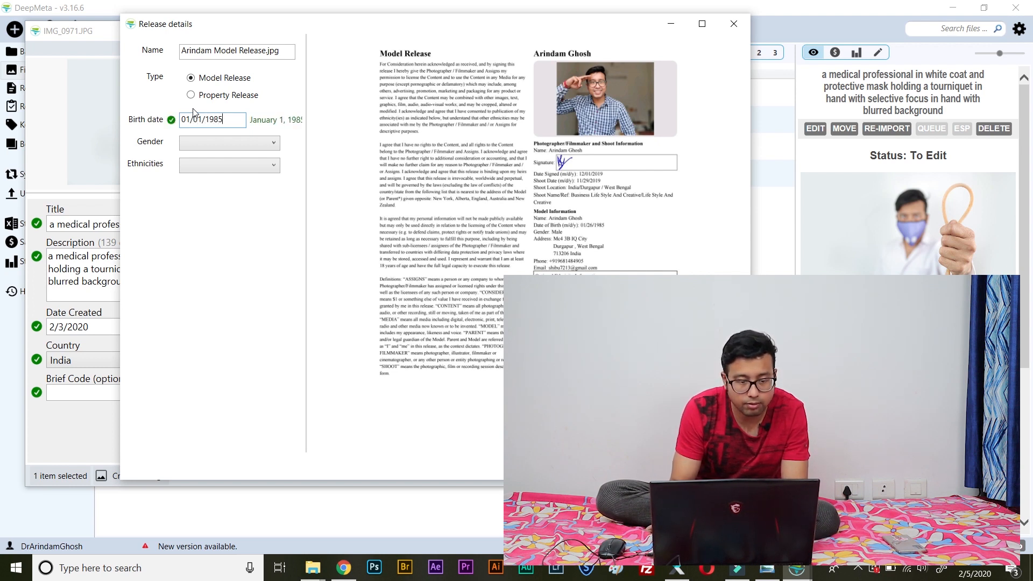
pyautogui.click(231, 145)
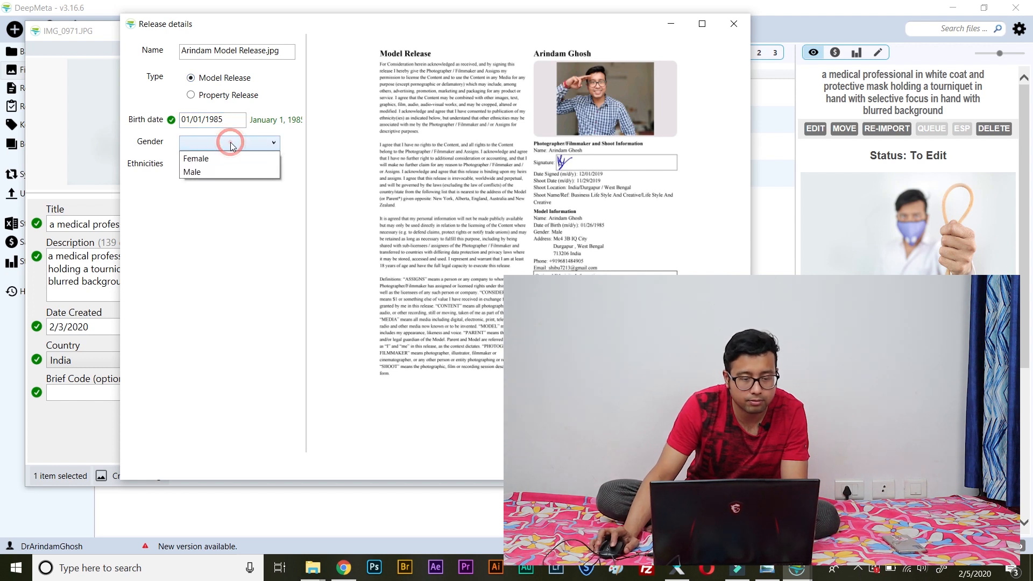
pyautogui.click(200, 173)
pyautogui.click(200, 165)
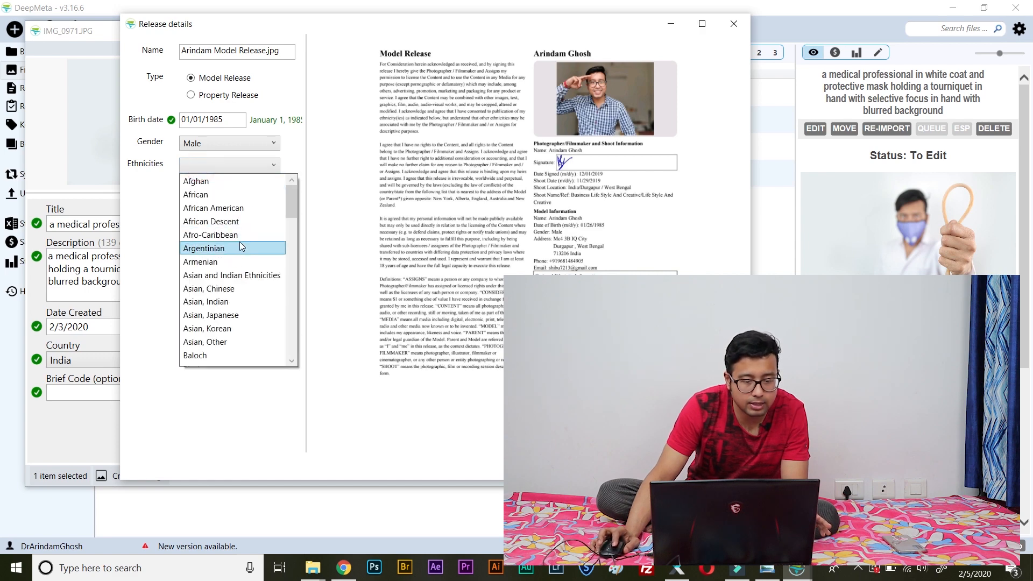
pyautogui.click(206, 301)
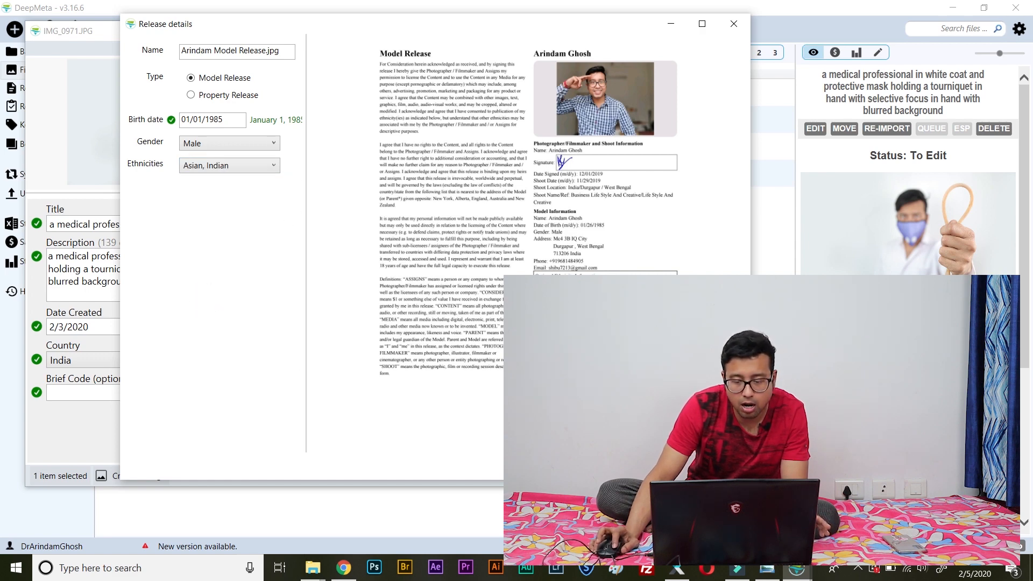
pyautogui.click(679, 463)
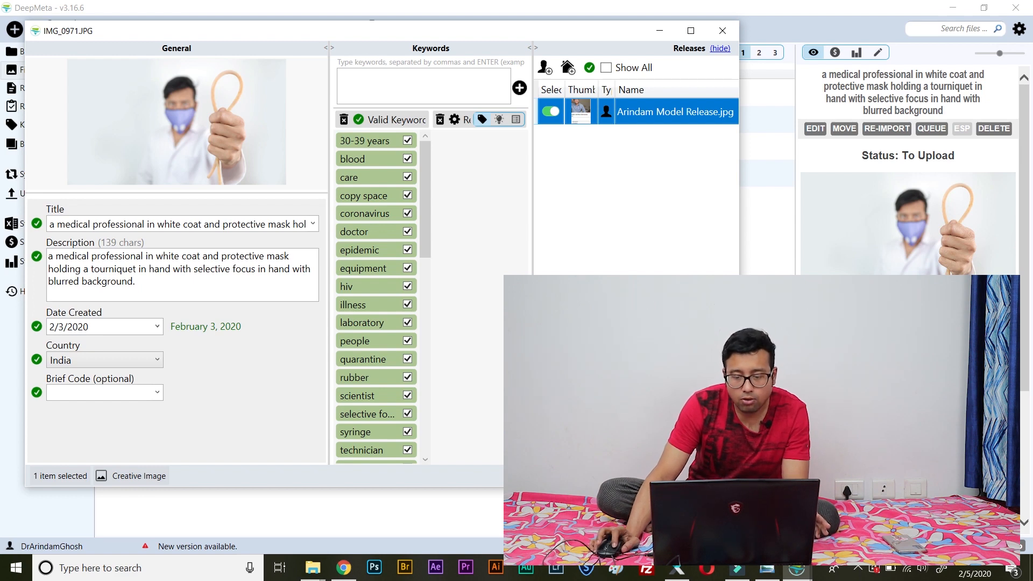
pyautogui.click(680, 476)
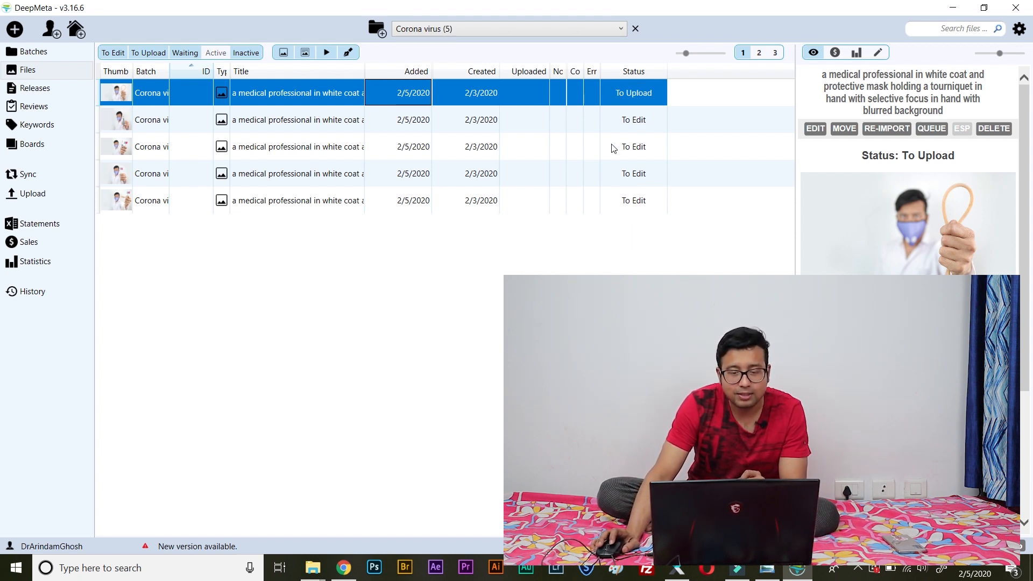
# Copy the first photo's metadata and paste its keywords, releases and date onto the other four photos in the batch.
pyautogui.rightClick(629, 94)
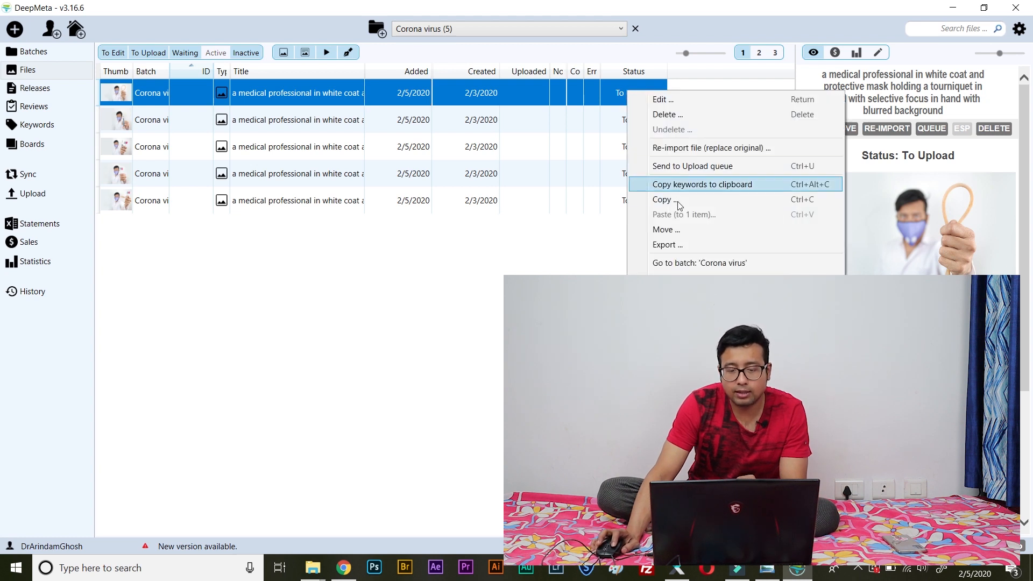
pyautogui.click(664, 199)
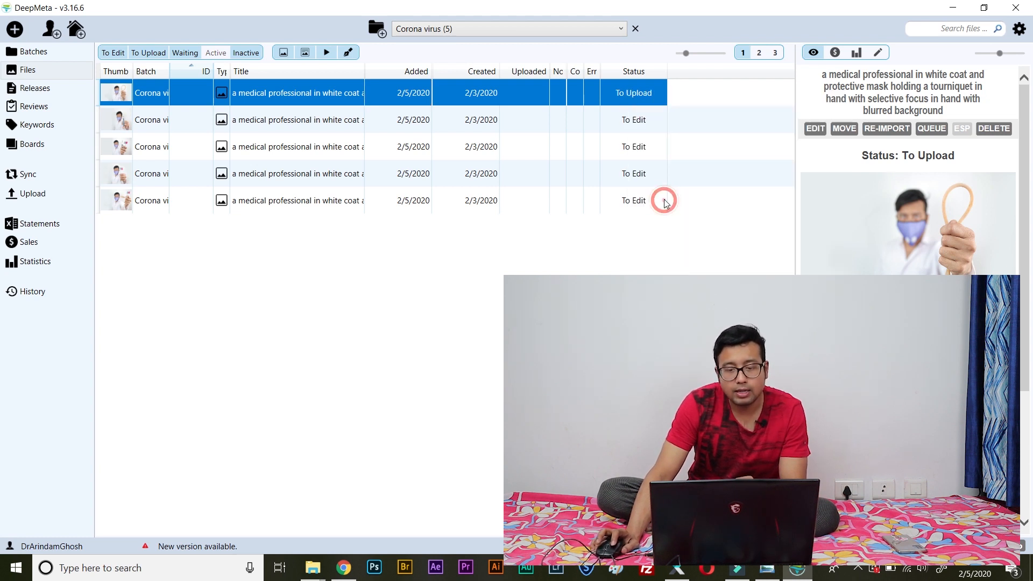
pyautogui.click(629, 119)
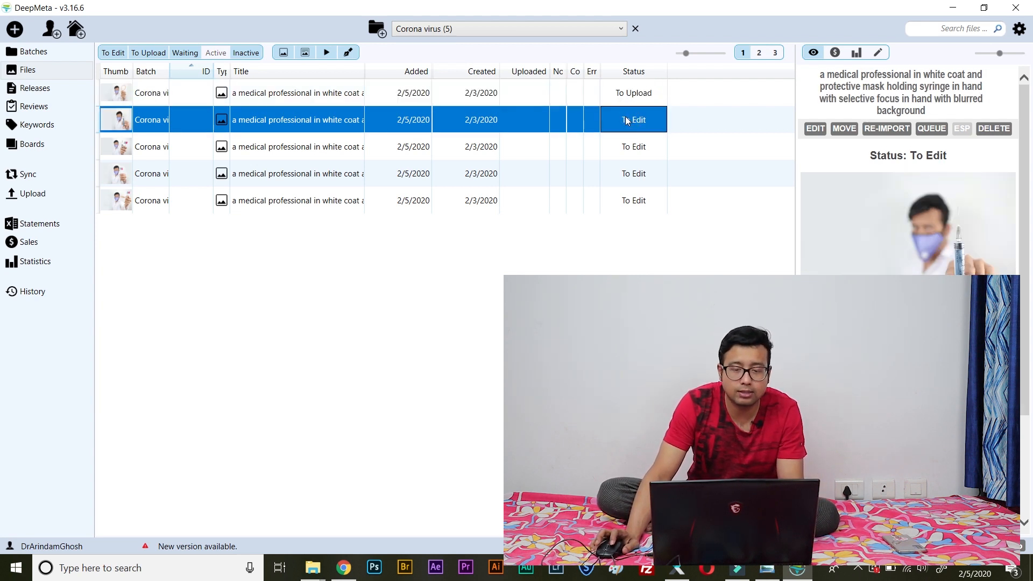
pyautogui.keyDown('shift'); pyautogui.click(614, 201); pyautogui.keyUp('shift')
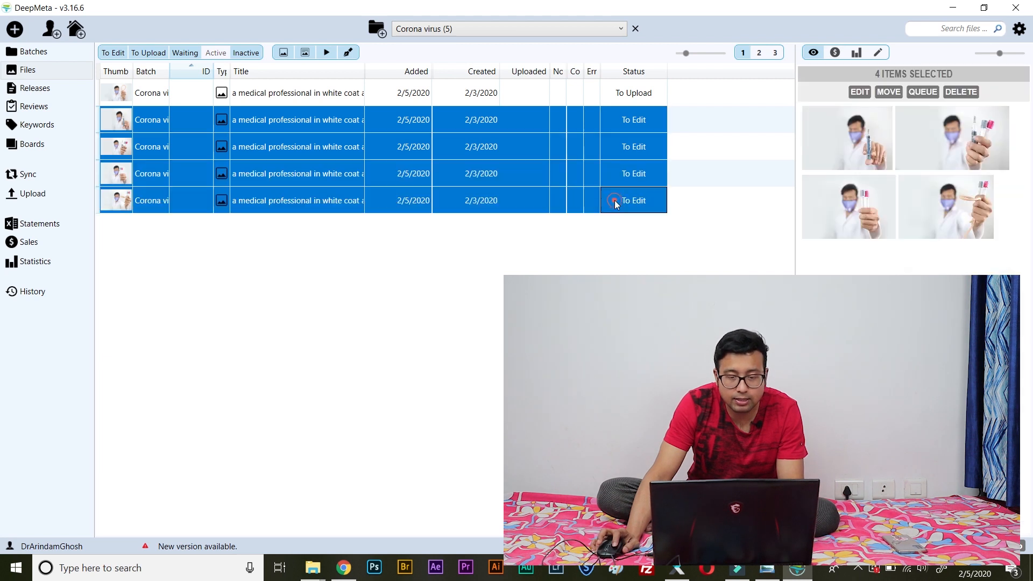
pyautogui.rightClick(622, 122)
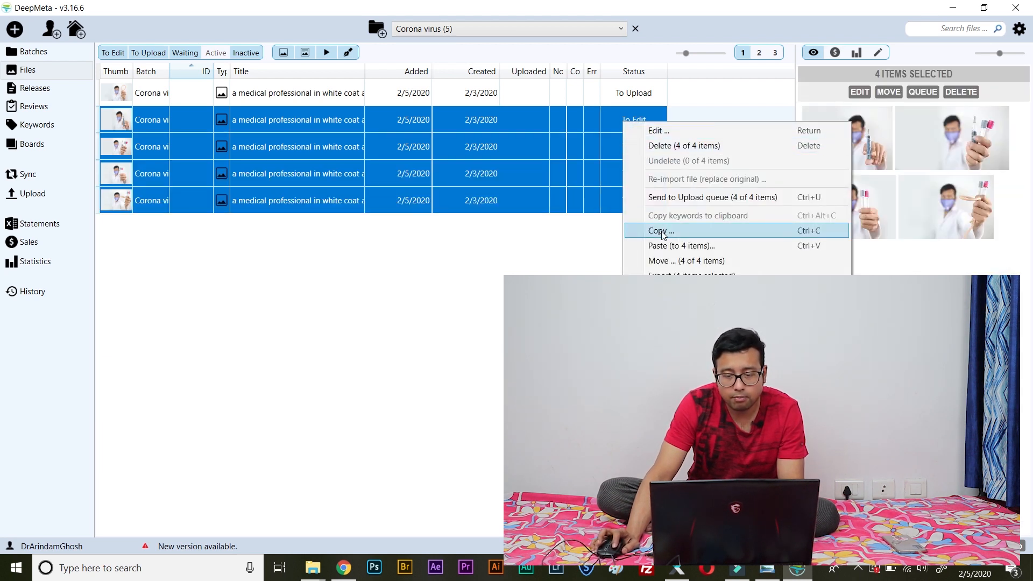
pyautogui.click(653, 246)
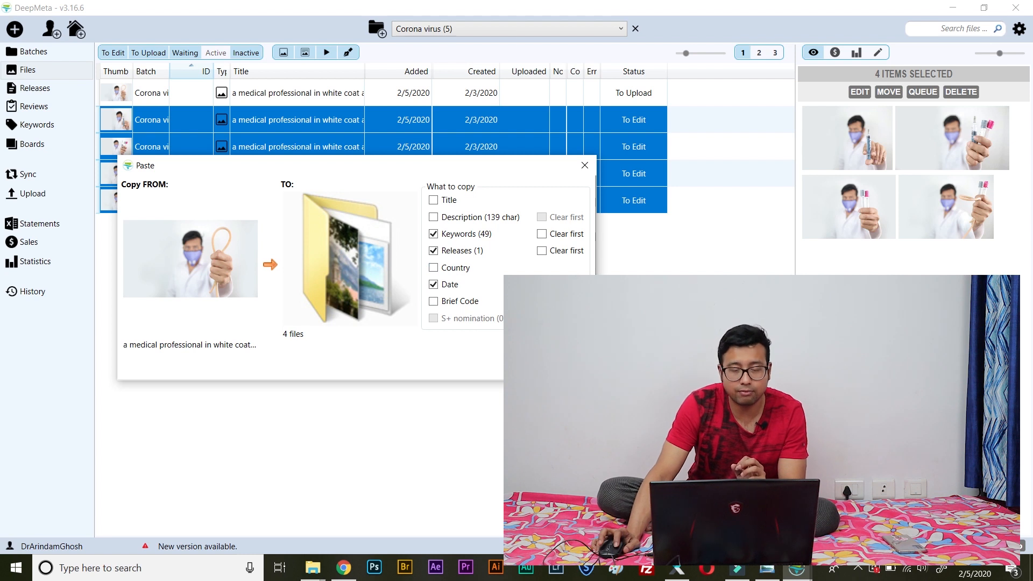
pyautogui.press('Return')
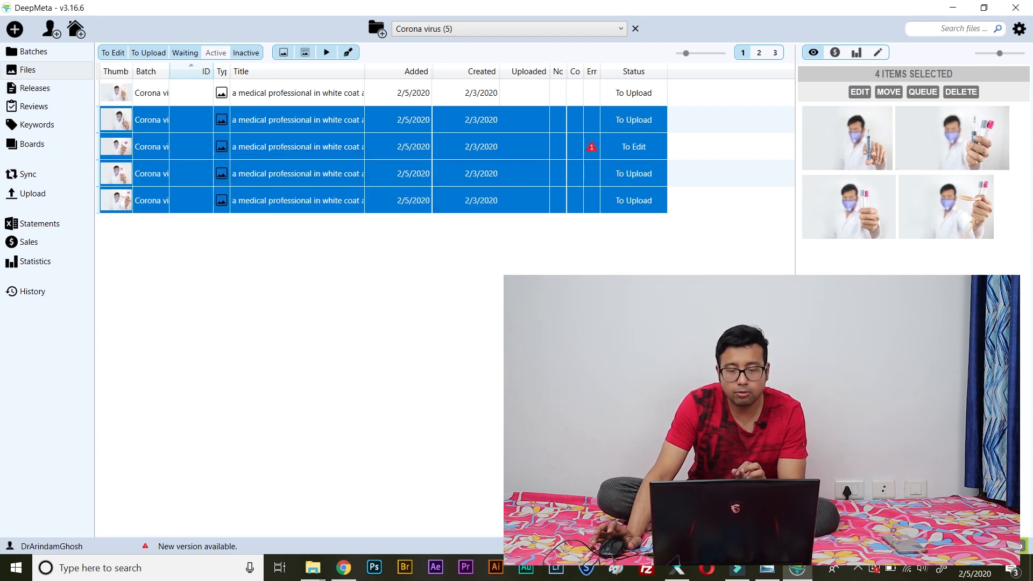
# Open the photo flagged with an error, IMG_0979.JPG, remove the keyword "n95" and close its editor.
pyautogui.moveTo(592, 147)
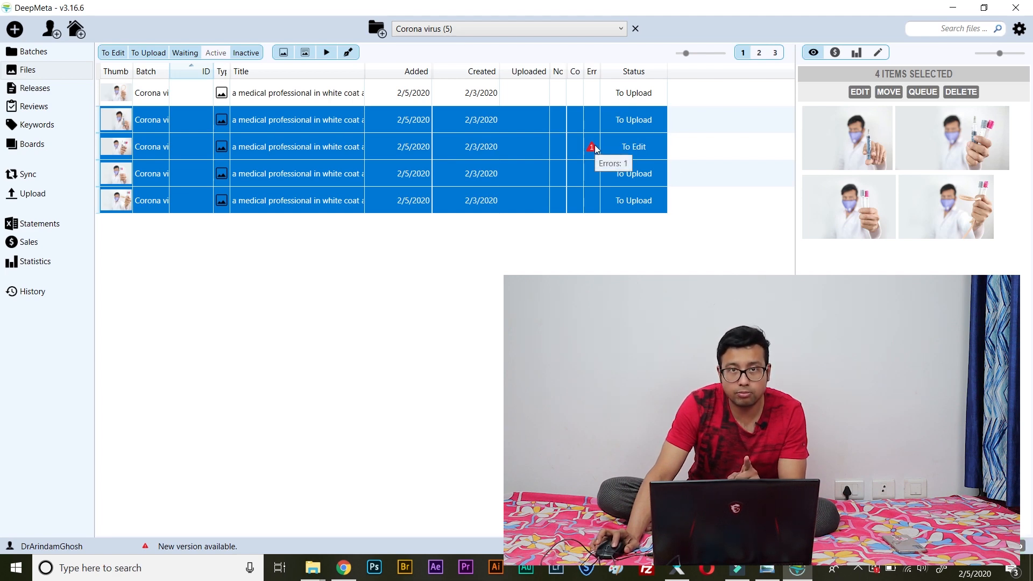
pyautogui.doubleClick(595, 148)
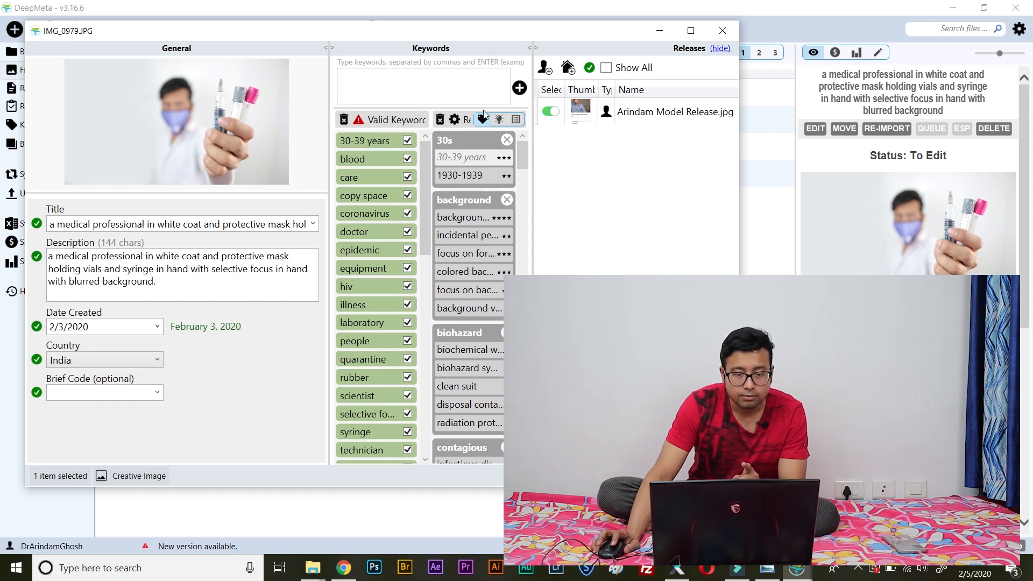
pyautogui.click(468, 143)
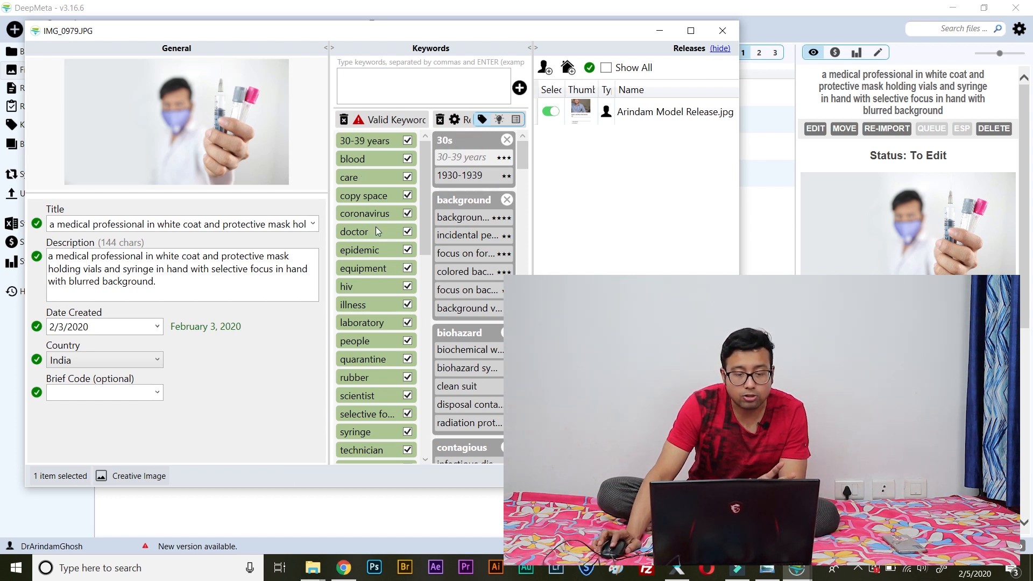
pyautogui.scroll(-5, 376, 232)
pyautogui.scroll(-15, 376, 237)
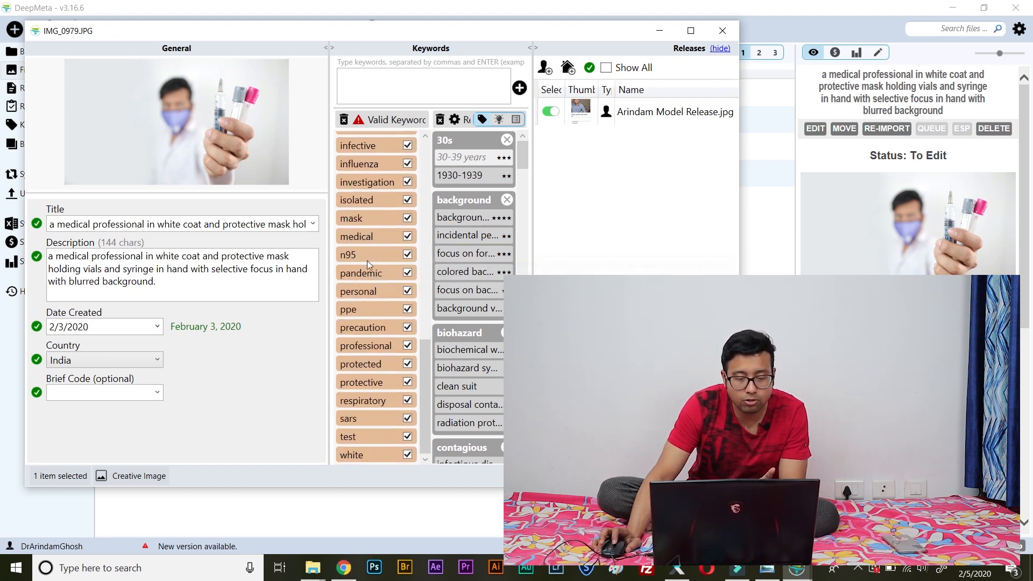
pyautogui.click(408, 256)
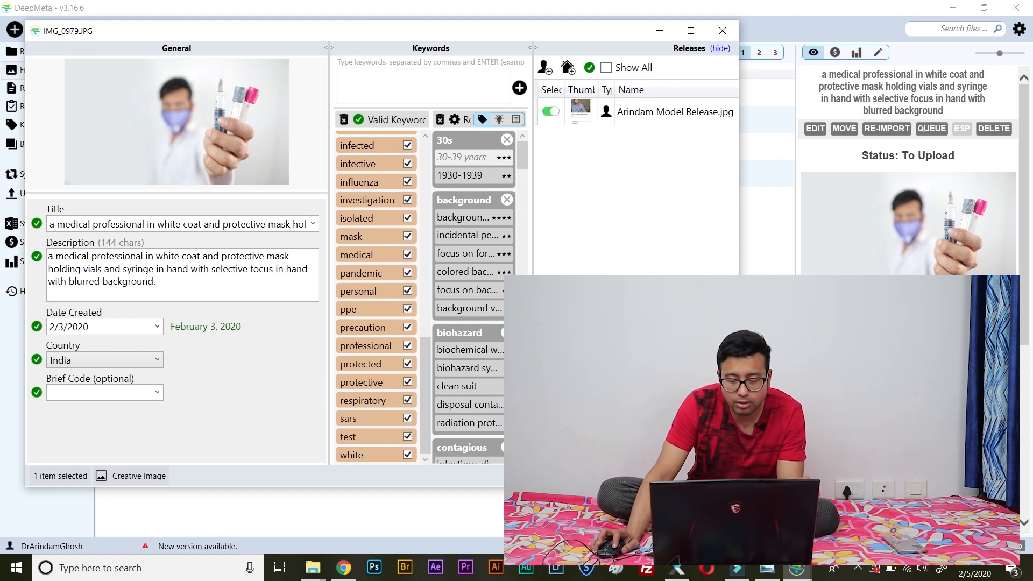
pyautogui.press('Escape')
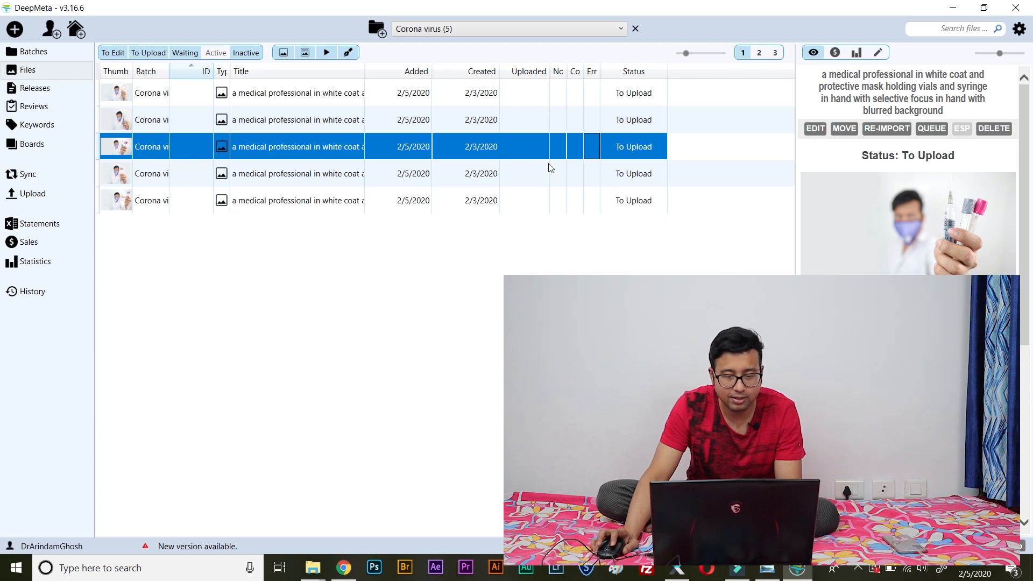
# Add all five "To Upload" photos of the Corona virus batch to the upload queue.
pyautogui.keyDown('shift'); pyautogui.click(613, 94); pyautogui.keyUp('shift')
pyautogui.keyDown('shift'); pyautogui.click(611, 172); pyautogui.keyUp('shift')
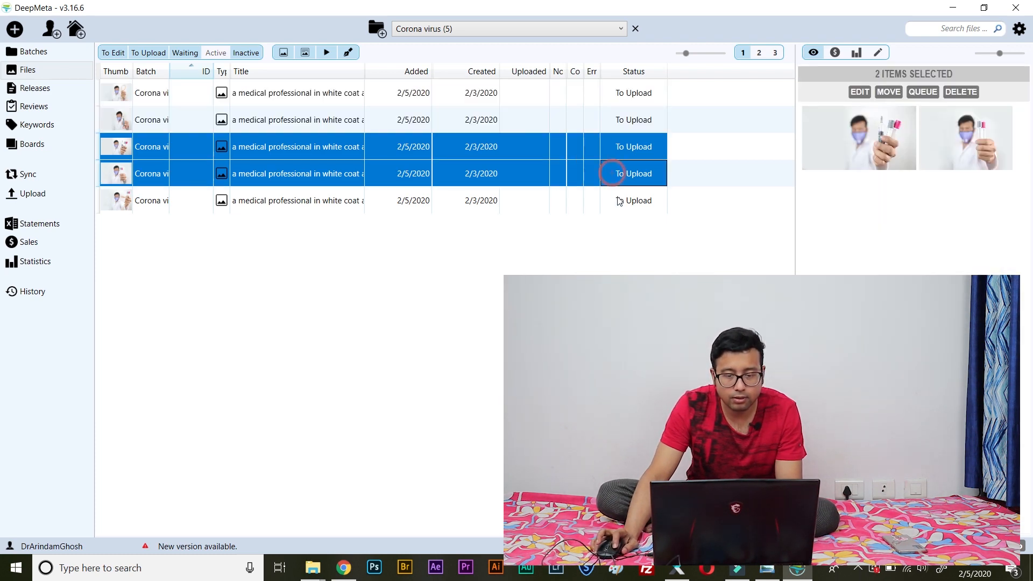
pyautogui.click(592, 93)
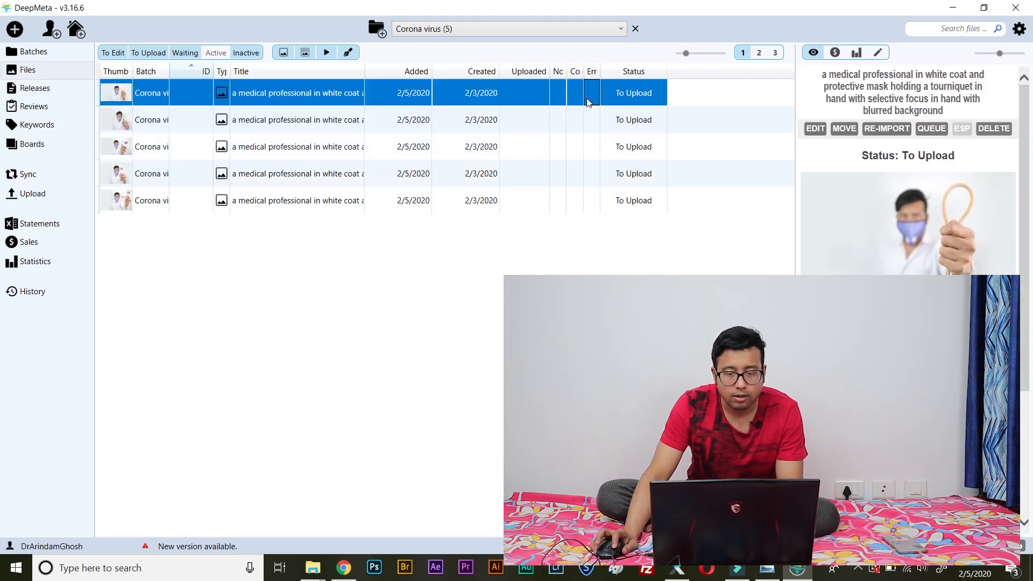
pyautogui.keyDown('shift'); pyautogui.click(590, 197); pyautogui.keyUp('shift')
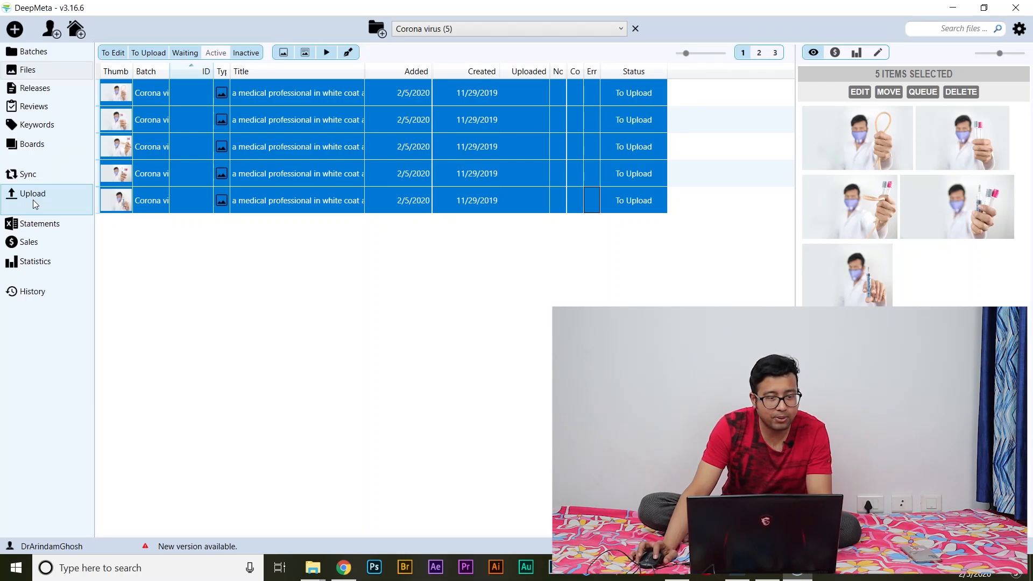
pyautogui.click(33, 200)
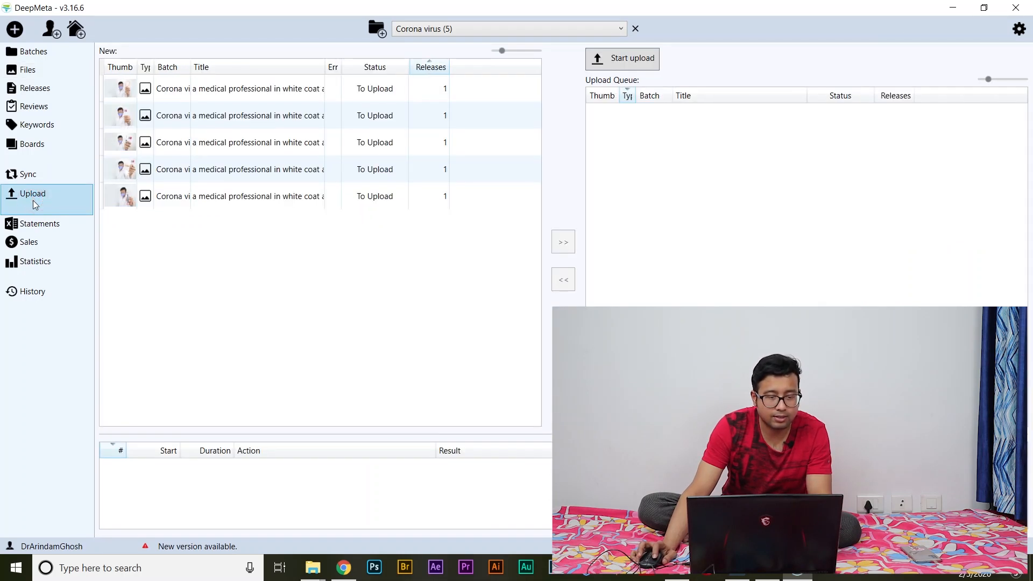
pyautogui.click(228, 90)
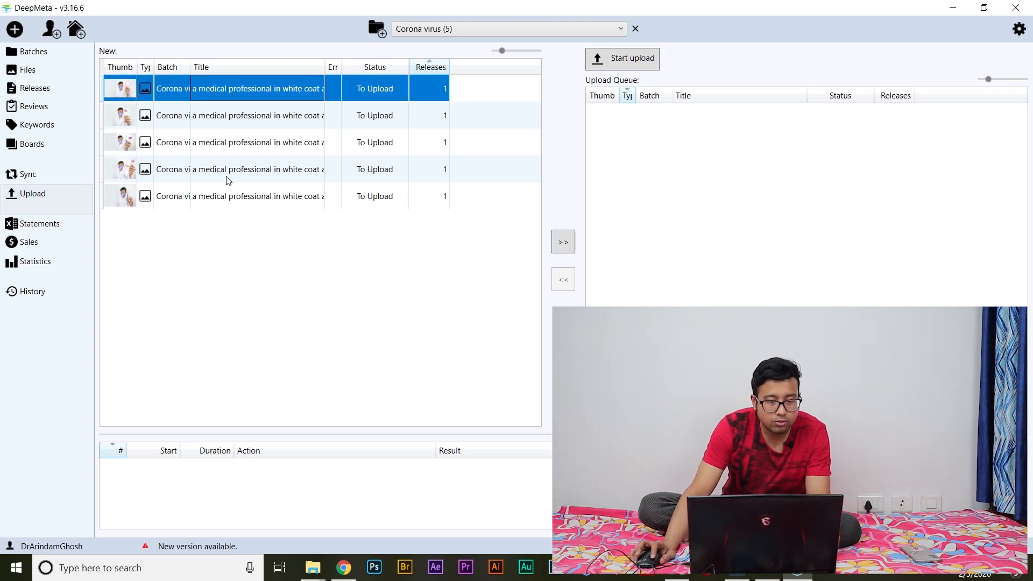
pyautogui.keyDown('shift'); pyautogui.click(222, 198); pyautogui.keyUp('shift')
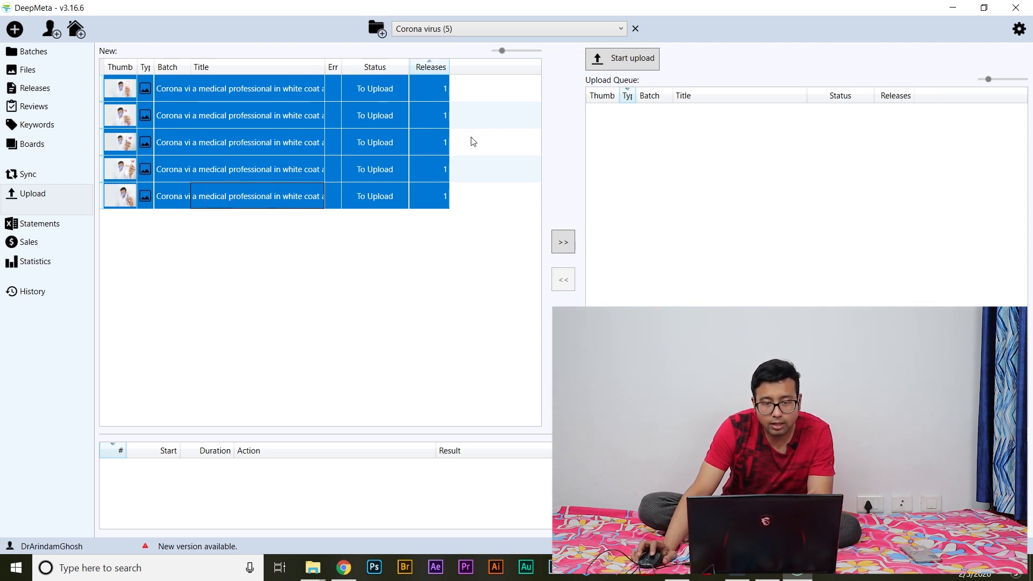
pyautogui.click(570, 245)
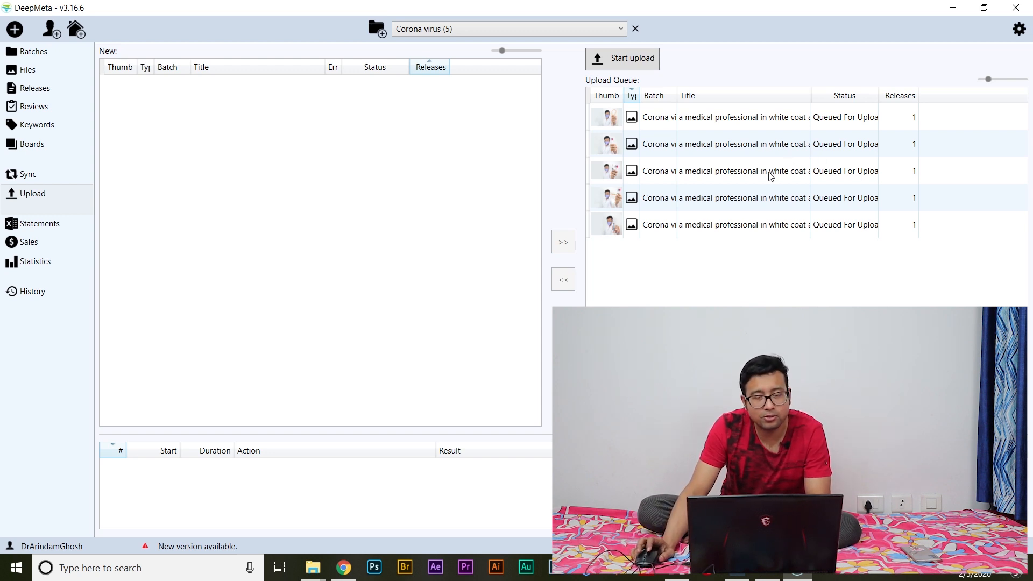
# Start uploading the queued photos and review the log of upload and submission actions.
pyautogui.click(623, 63)
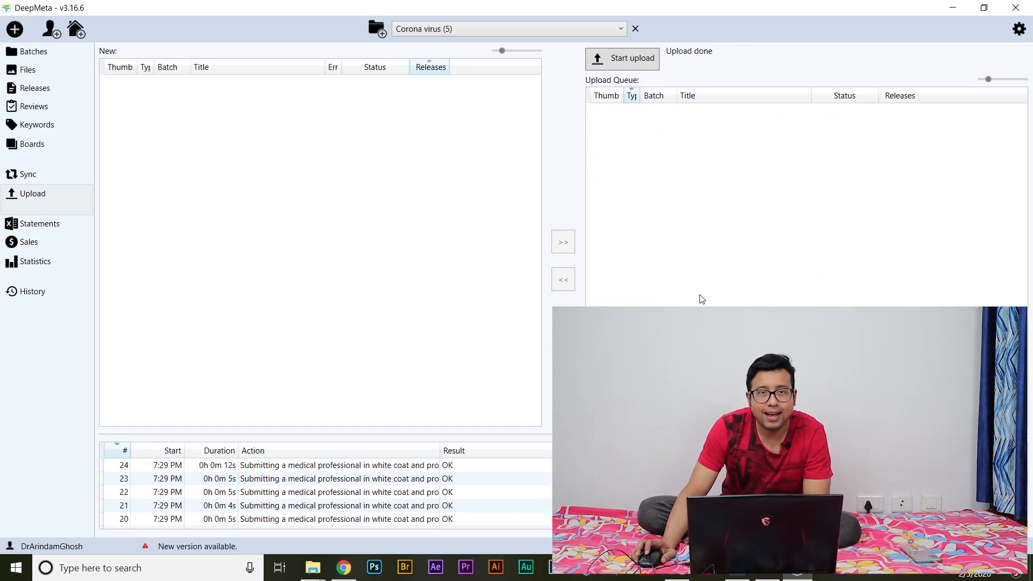
pyautogui.scroll(-4, 500, 509)
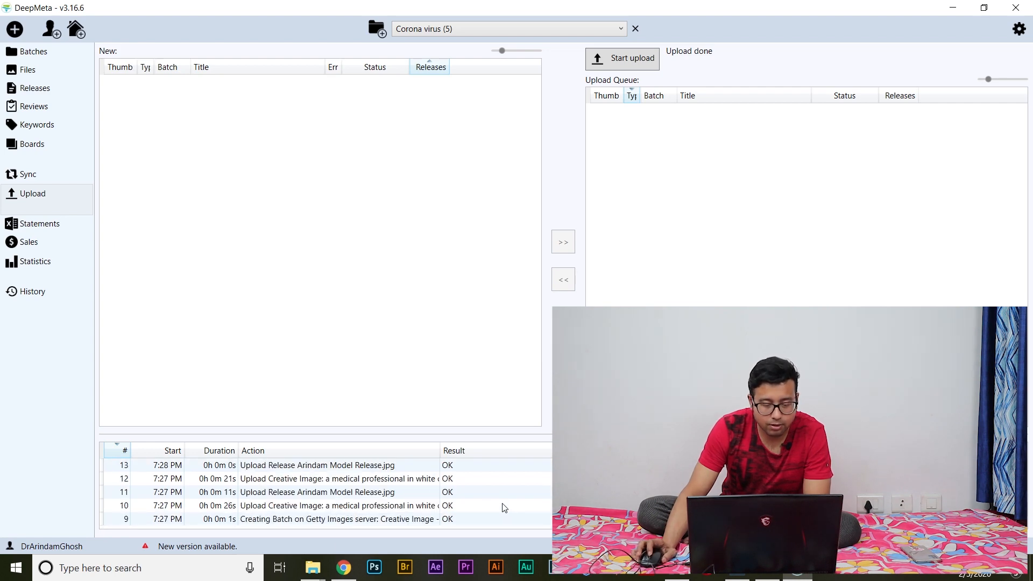
pyautogui.scroll(4, 504, 502)
# Switch to Chrome and open the Getty Images ESP upload and review content page to check the "Corona virus" submission.
pyautogui.click(344, 566)
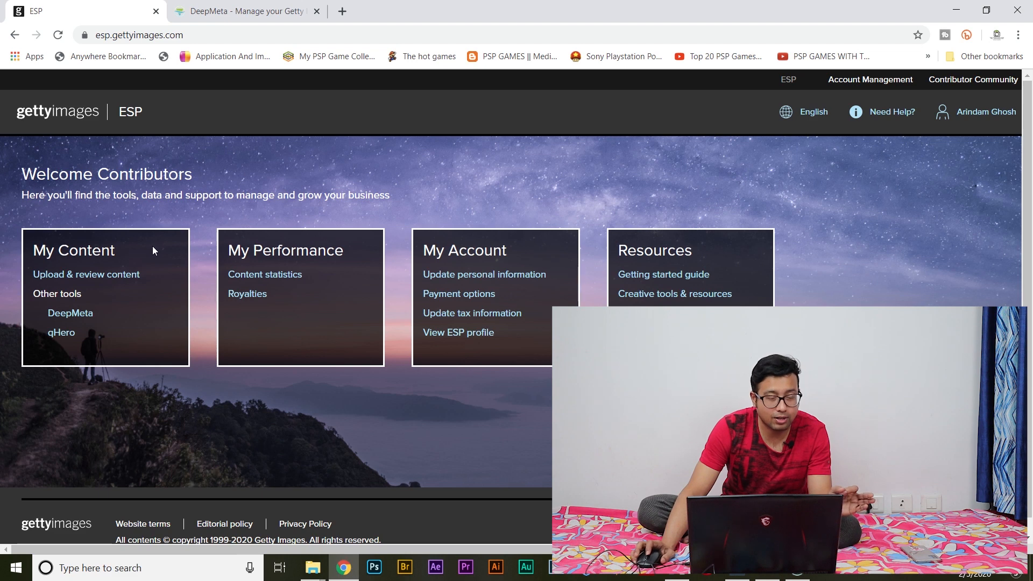
pyautogui.click(102, 277)
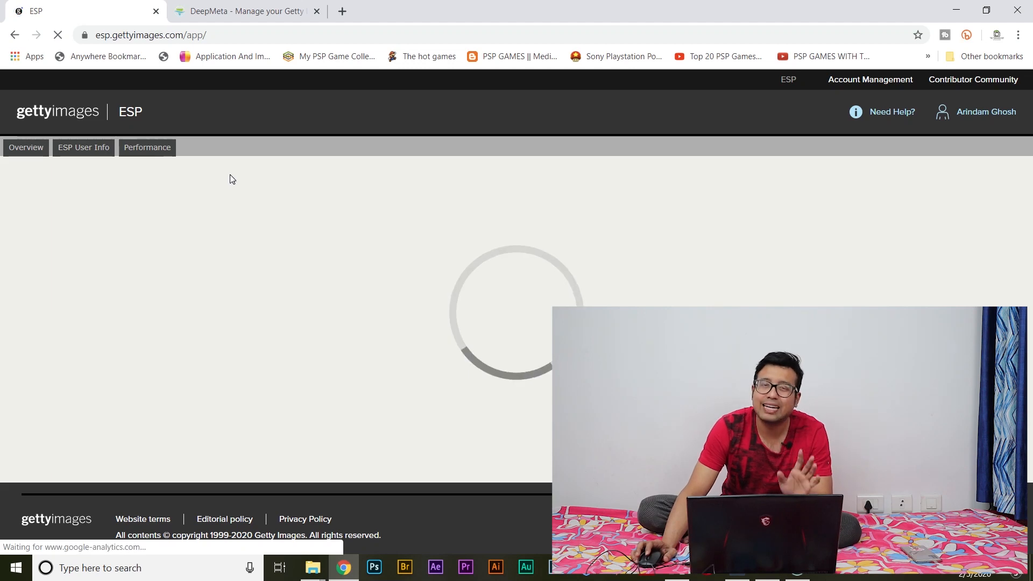
pyautogui.scroll(-1, 369, 274)
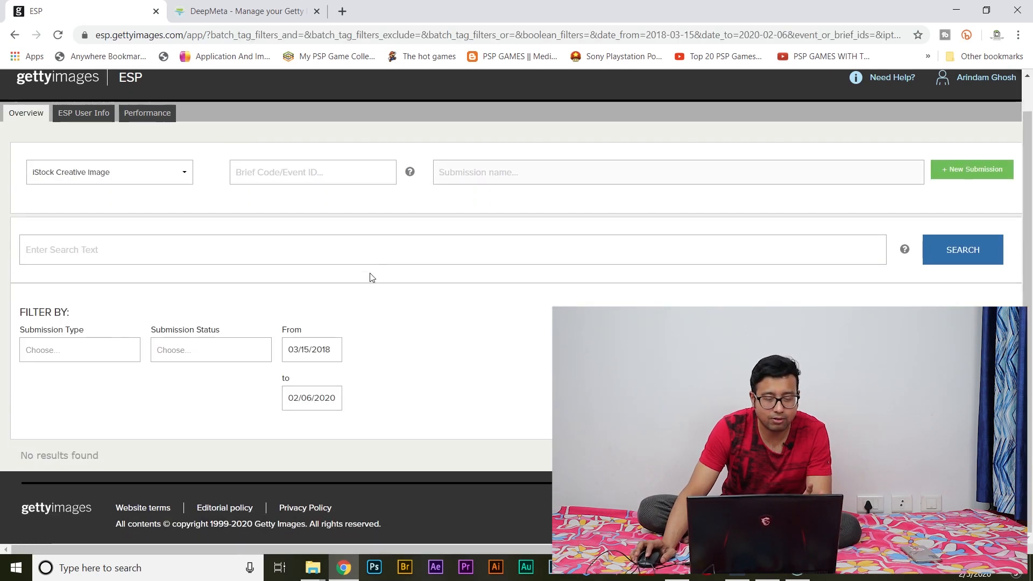
pyautogui.scroll(-2, 424, 312)
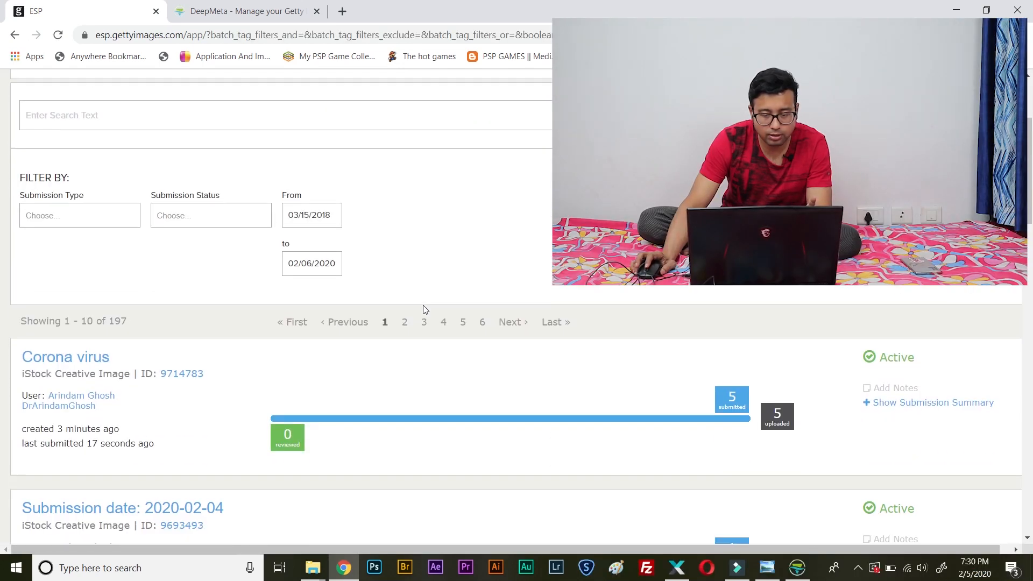